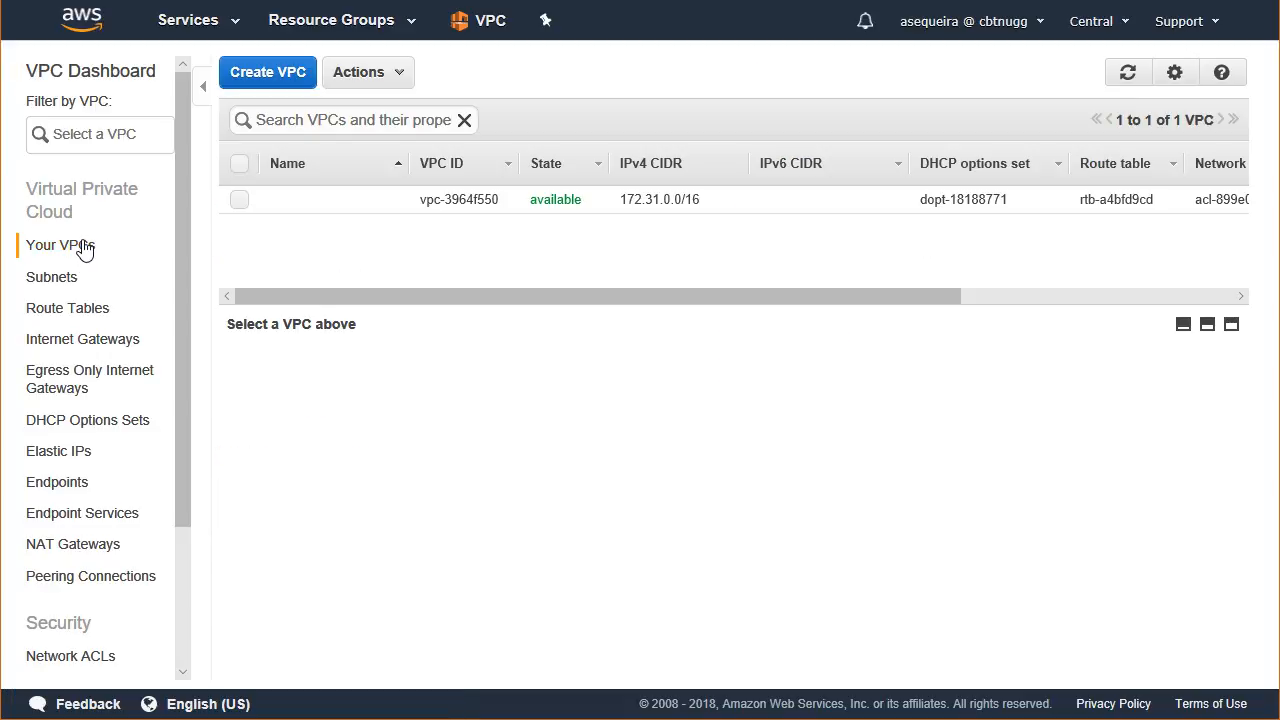
Start the VPC Wizard from the VPC Dashboard.
{"action": "left_click", "coordinate": [264, 85]}
{"action": "left_click", "coordinate": [137, 86]}
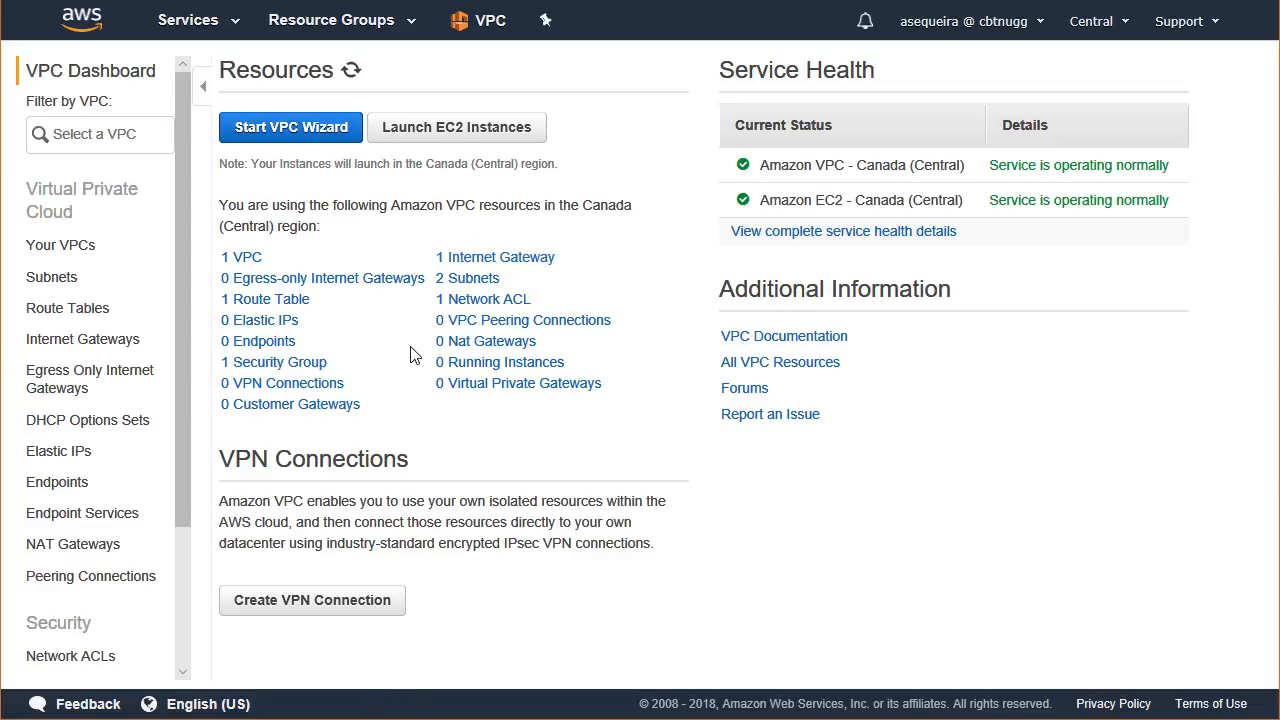
{"action": "left_click", "coordinate": [328, 136]}
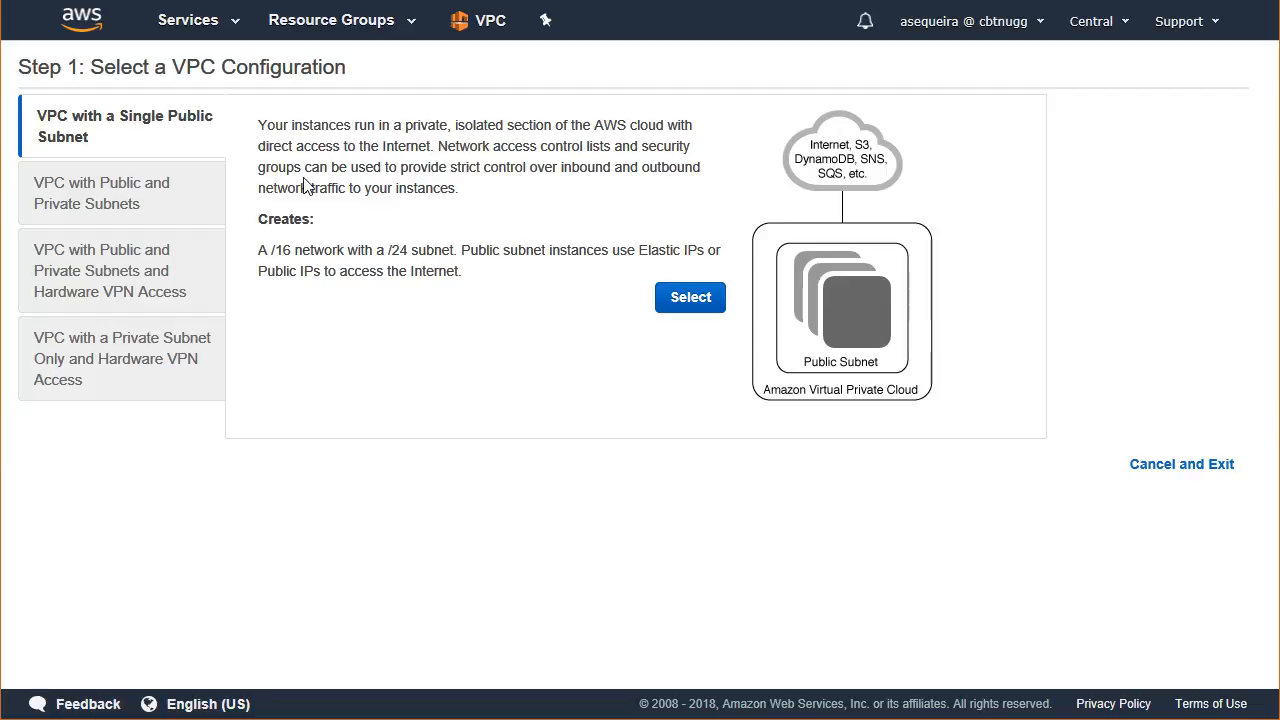
Review the other wizard configurations and select VPC with Public and Private Subnets.
{"action": "left_click", "coordinate": [132, 188]}
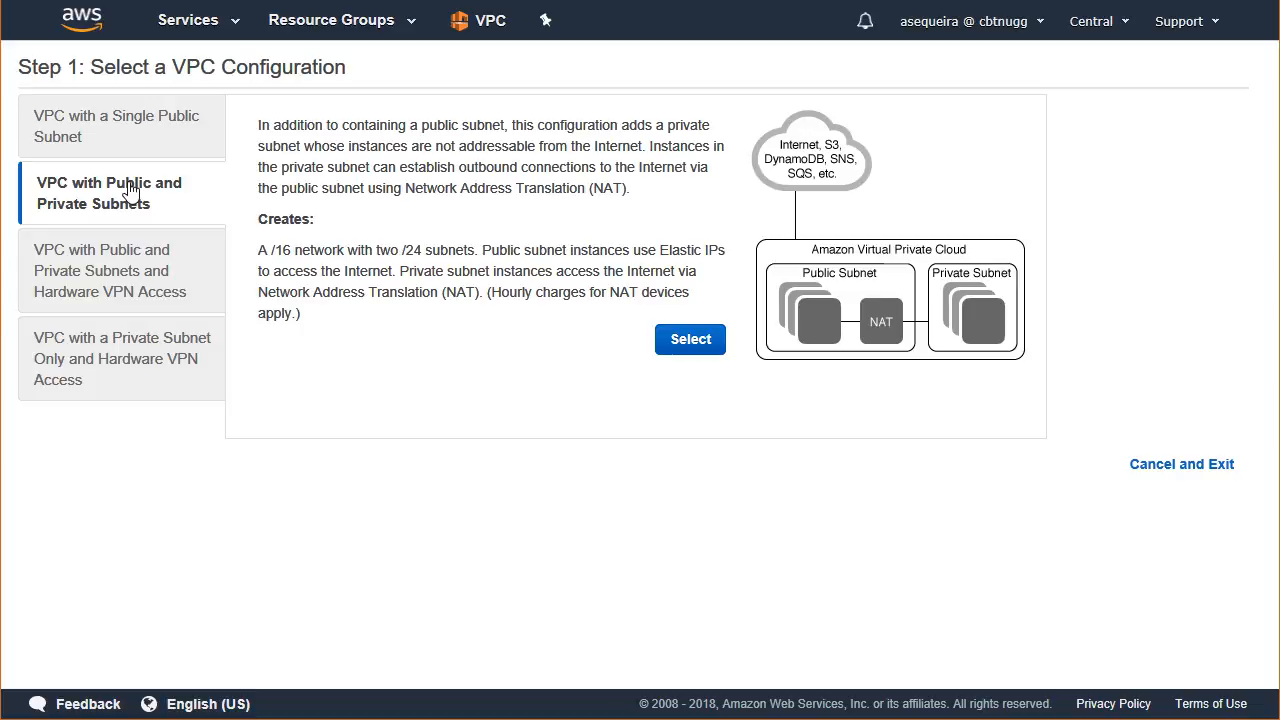
{"action": "left_click", "coordinate": [113, 263]}
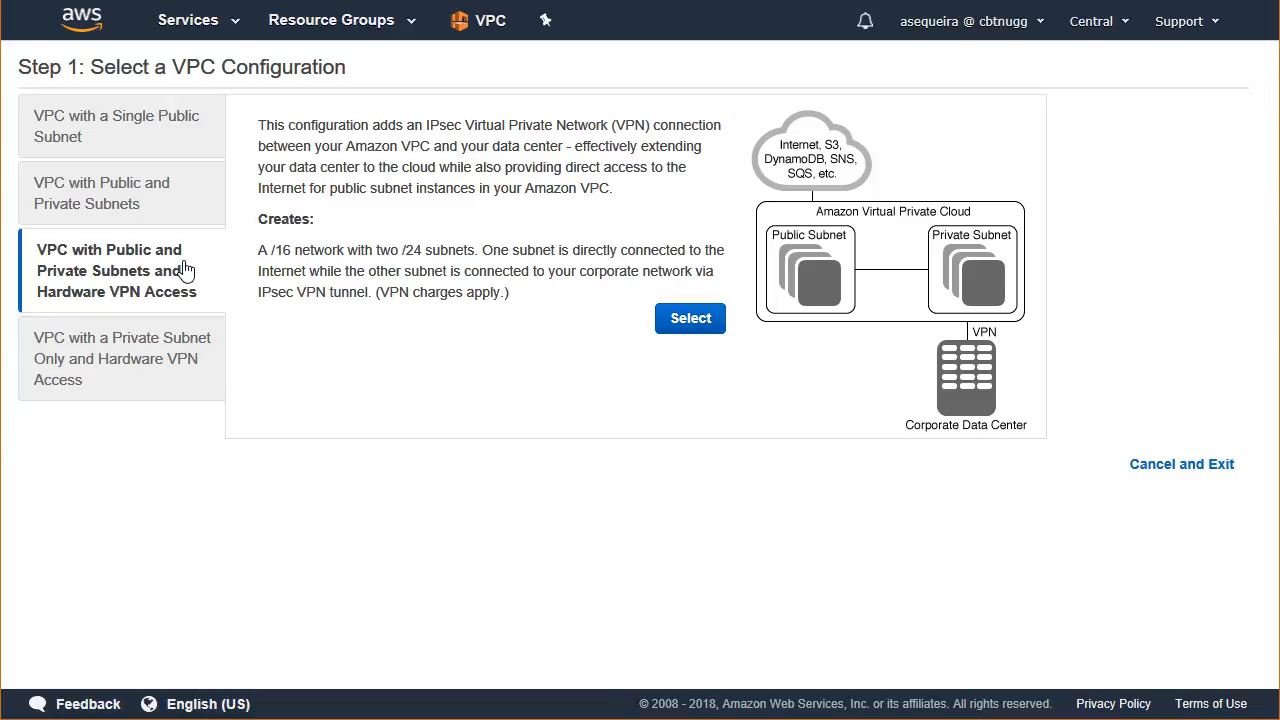
{"action": "left_click", "coordinate": [146, 369]}
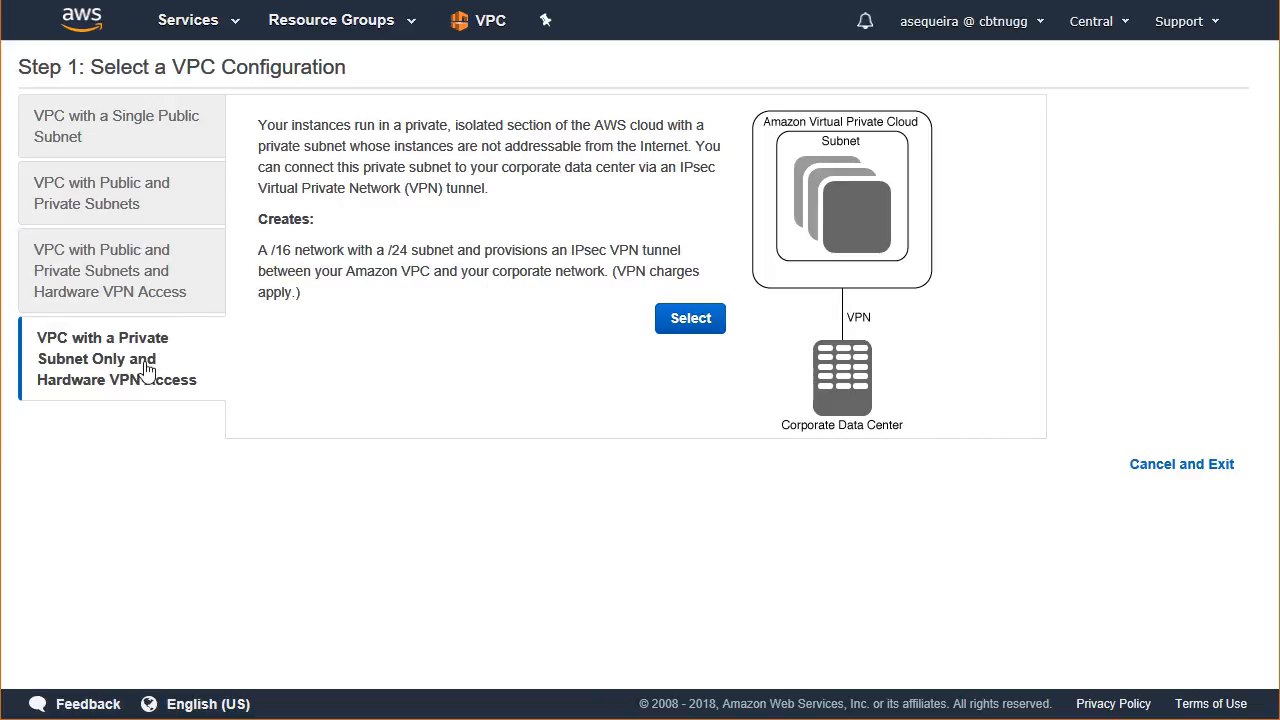
{"action": "left_click", "coordinate": [148, 193]}
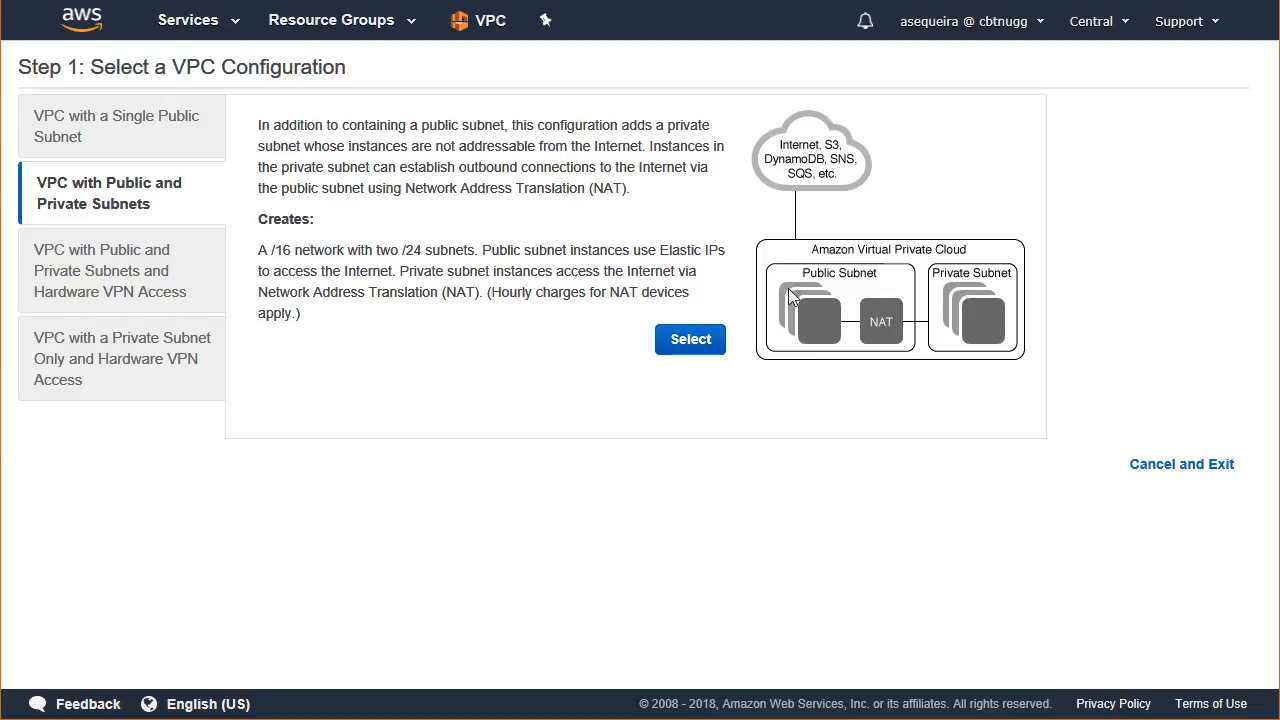
{"action": "left_click", "coordinate": [700, 346]}
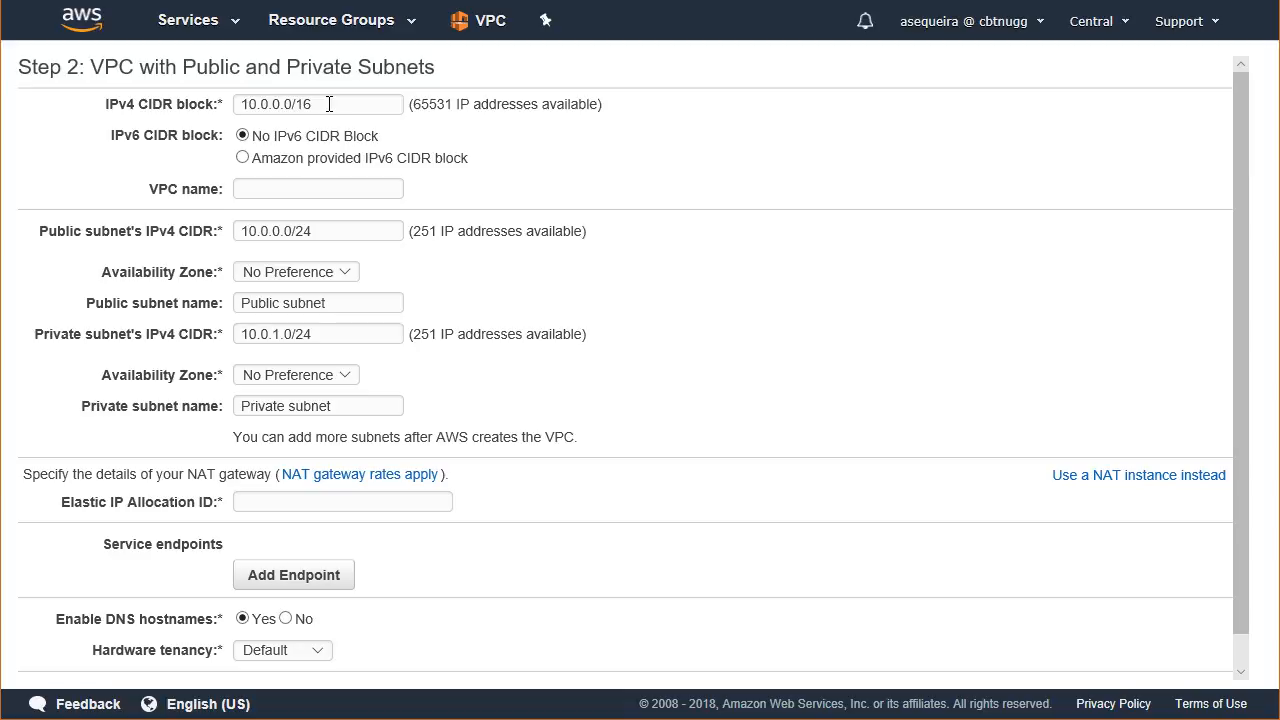
Name the VPC TEST and set the public subnet's availability zone to ca-central-1a and the private subnet's to ca-central-1b.
{"action": "left_click", "coordinate": [258, 186]}
{"action": "type", "text": "TEST"}
{"action": "left_click", "coordinate": [344, 272]}
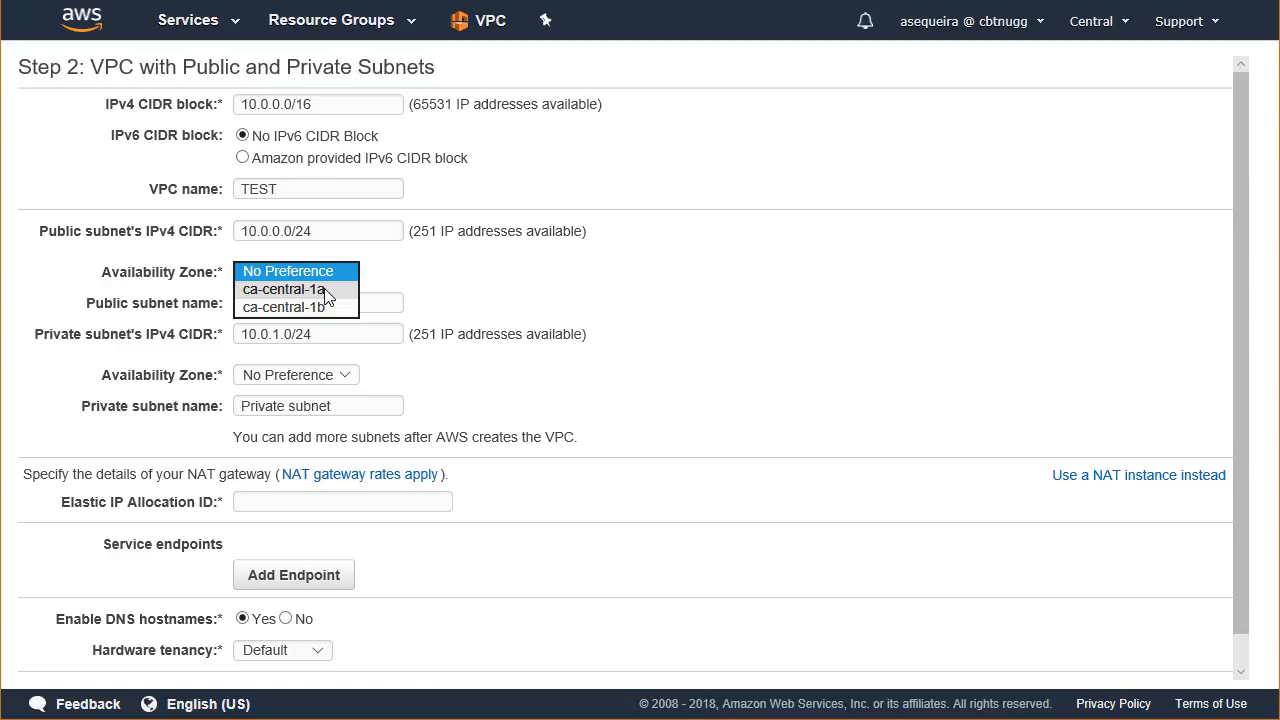
{"action": "left_click", "coordinate": [325, 290]}
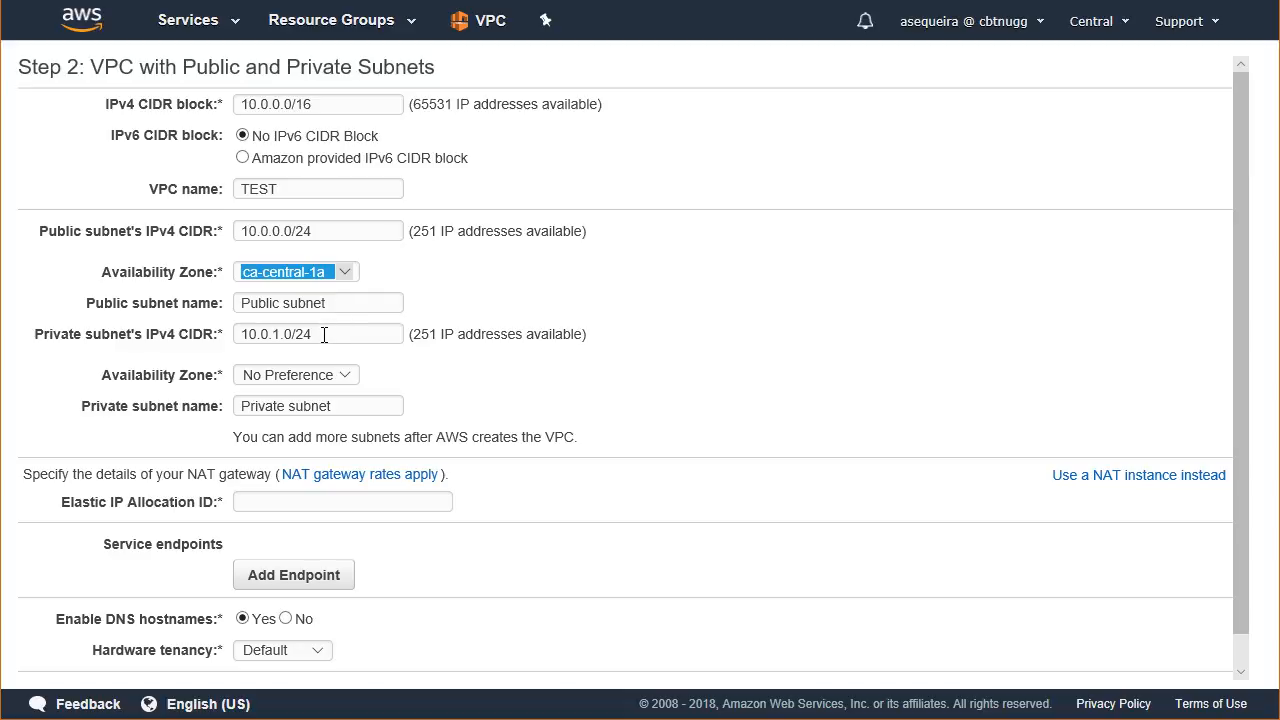
{"action": "left_click", "coordinate": [340, 378]}
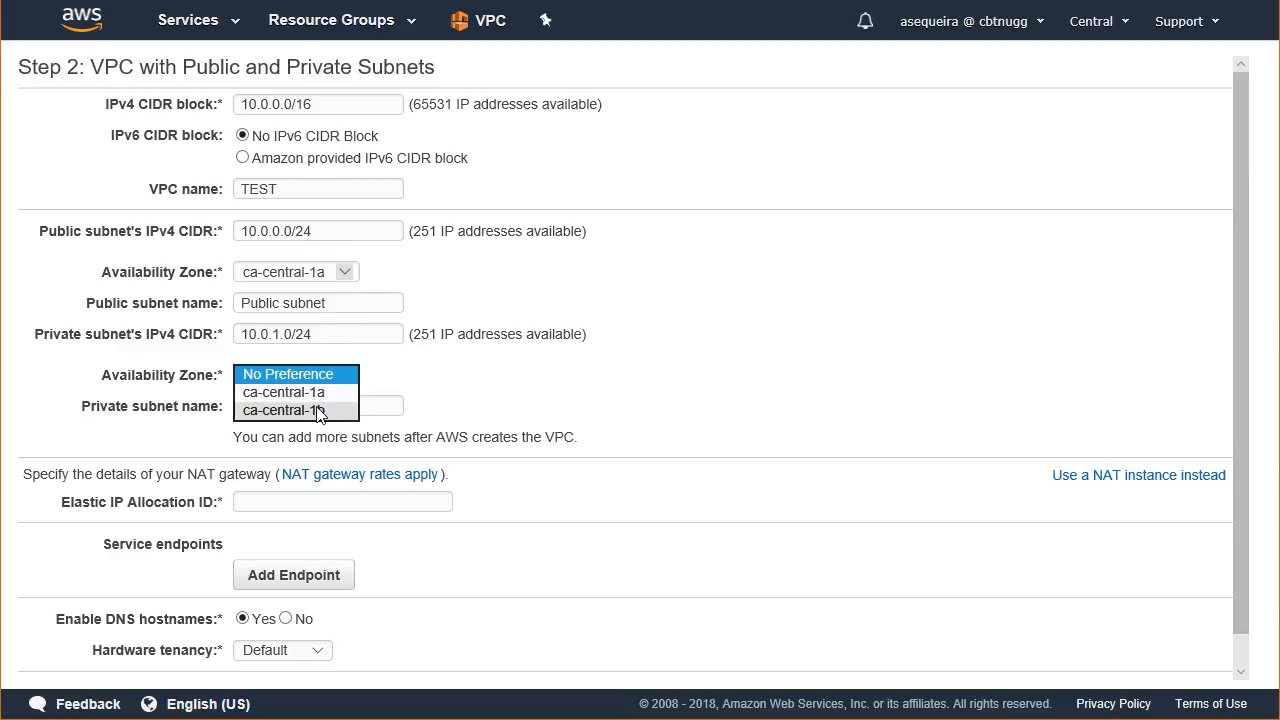
{"action": "left_click", "coordinate": [318, 410]}
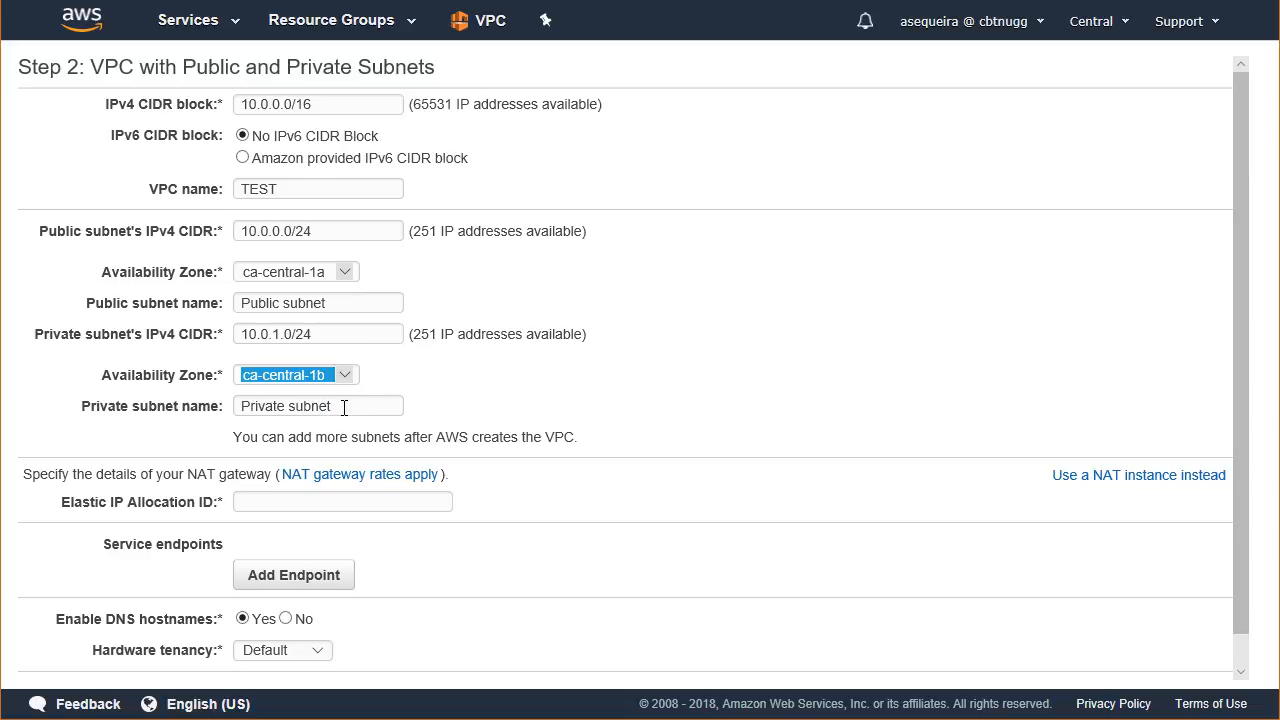
Check the available Elastic IP allocation IDs, and open the VPC console in a separate browser tab.
{"action": "left_click", "coordinate": [324, 503]}
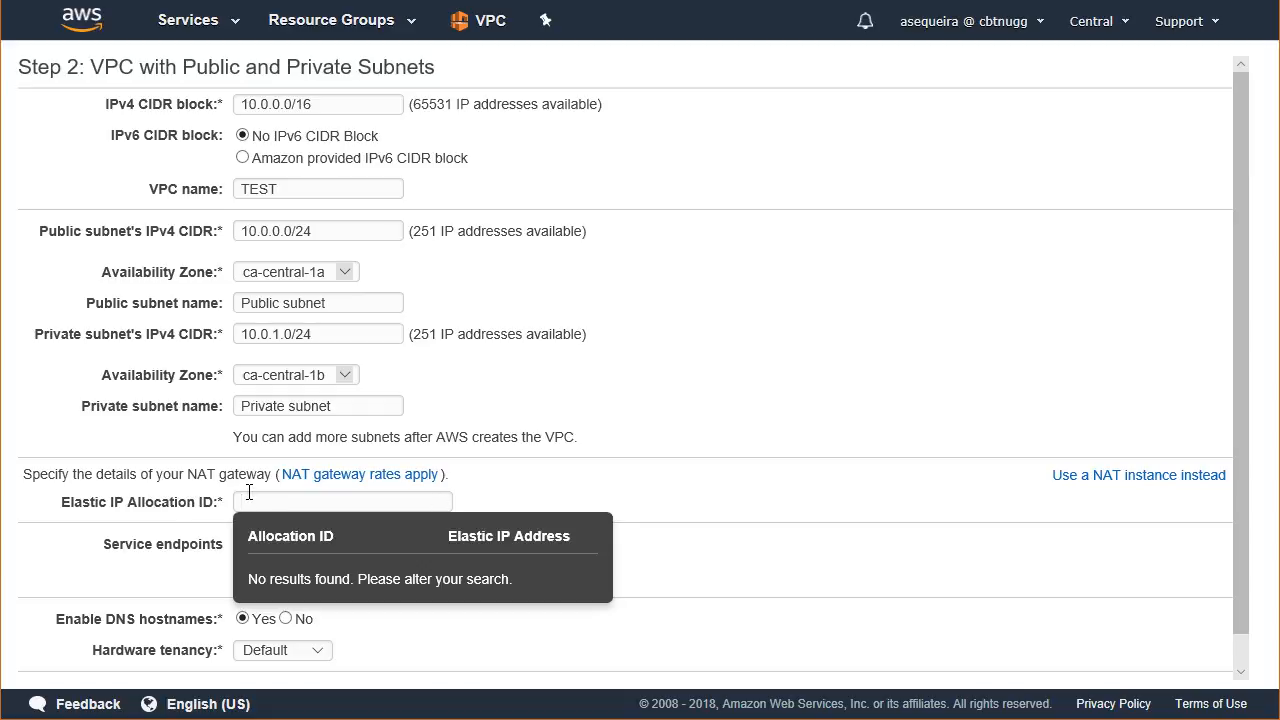
{"action": "left_click", "coordinate": [190, 21]}
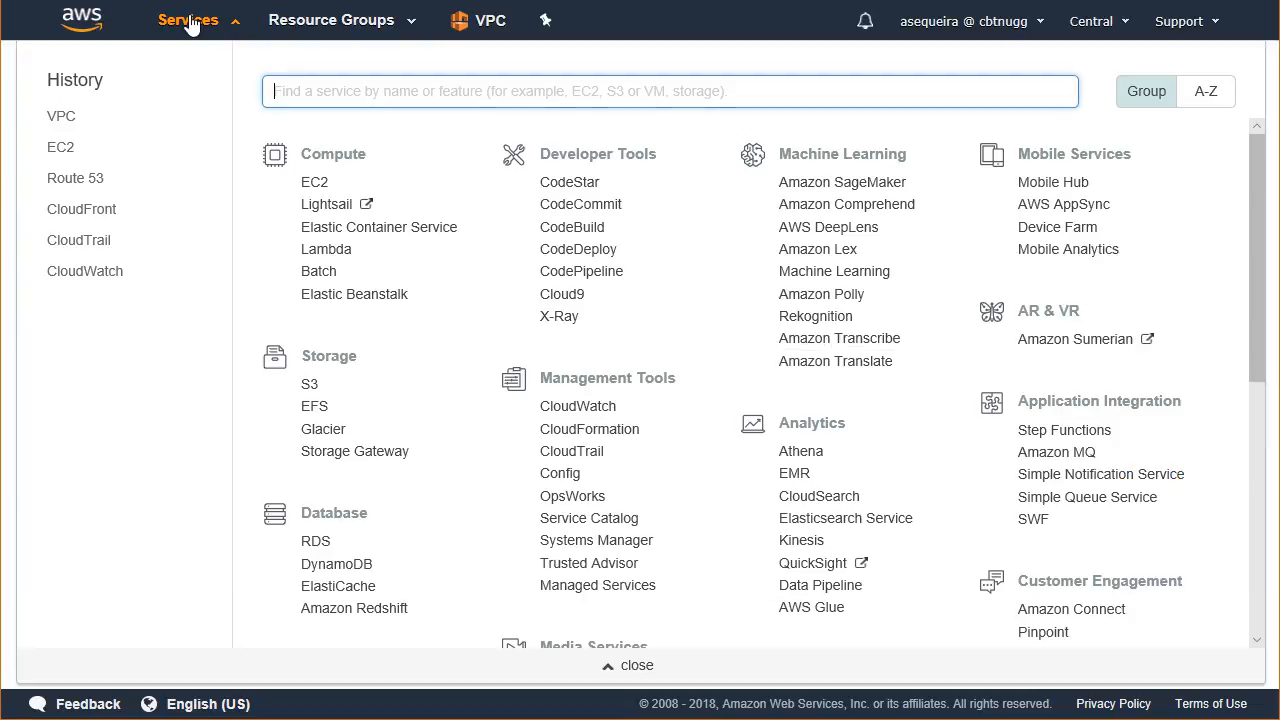
{"action": "right_click", "coordinate": [70, 122]}
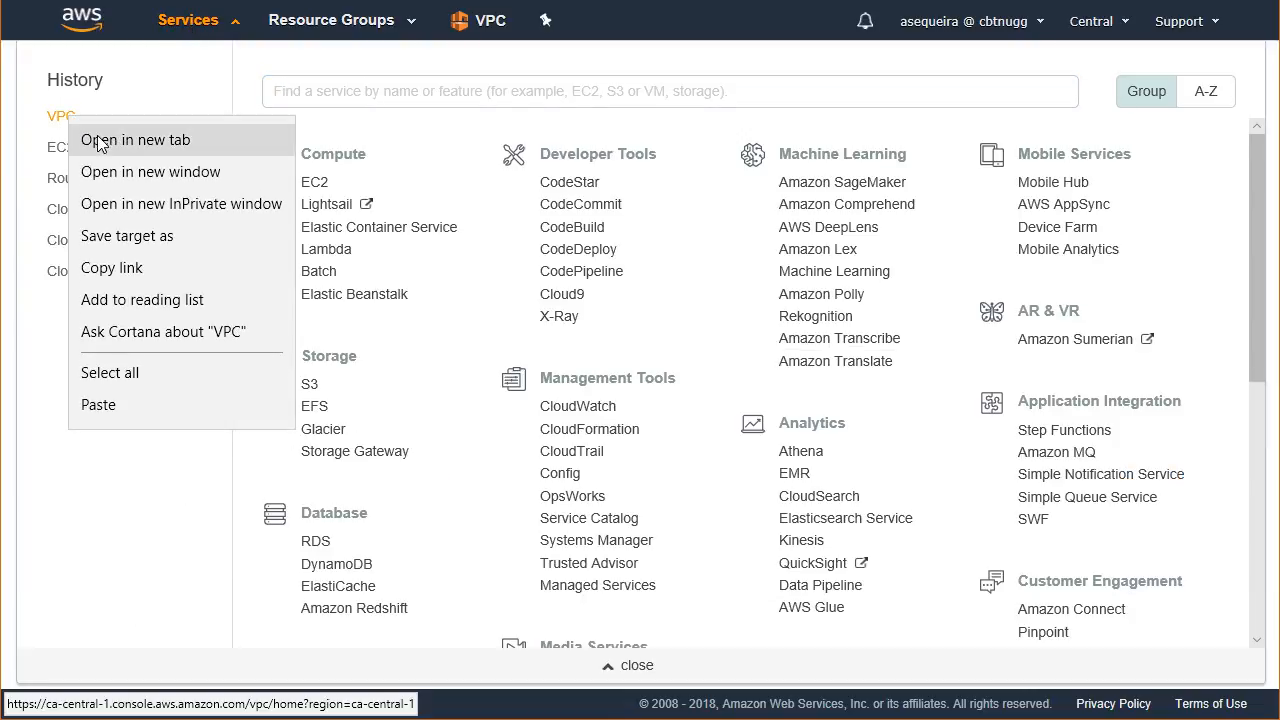
{"action": "left_click", "coordinate": [100, 143]}
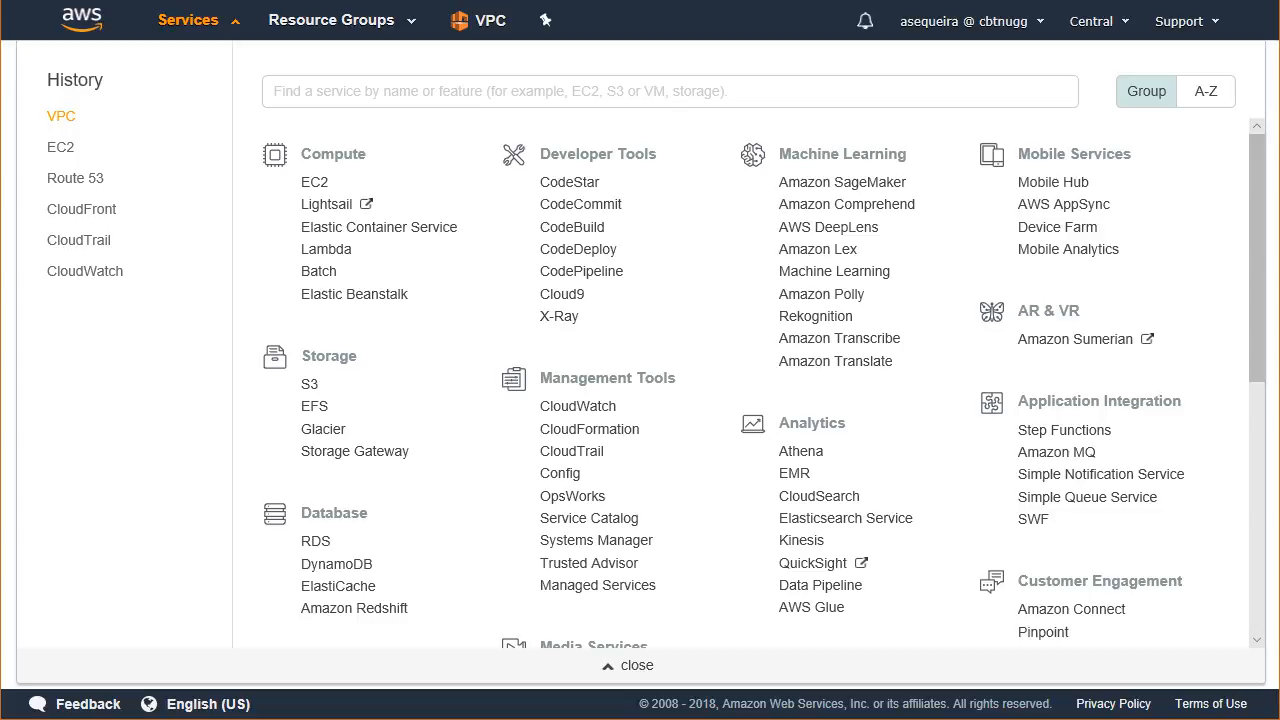
{"action": "key", "text": "ctrl+Tab"}
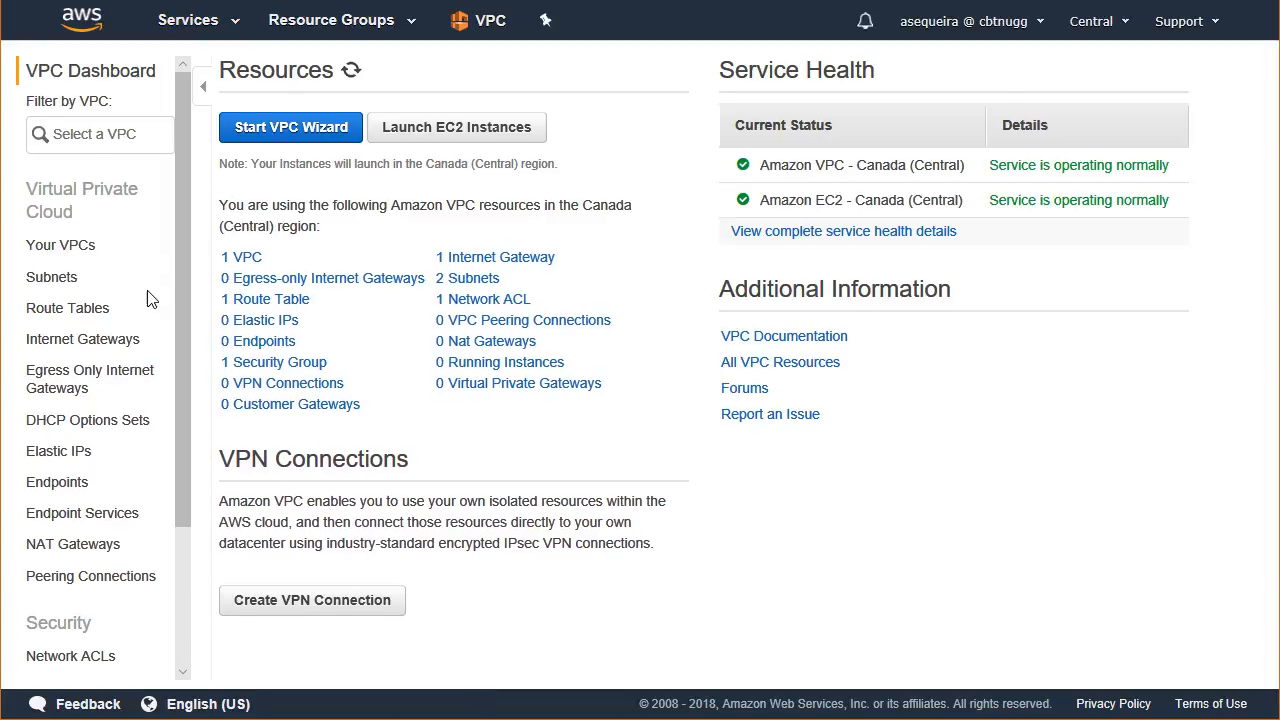
Allocate a new Elastic IP address for the NAT gateway.
{"action": "left_click", "coordinate": [44, 452]}
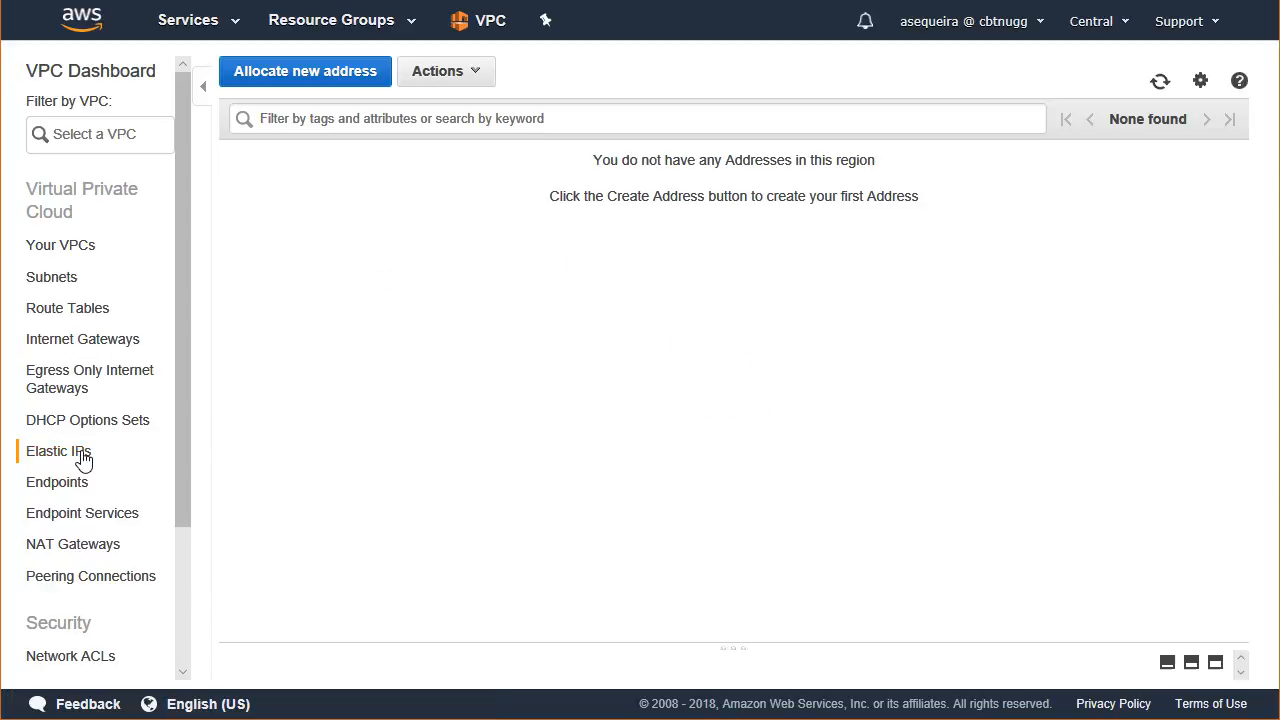
{"action": "left_click", "coordinate": [333, 86]}
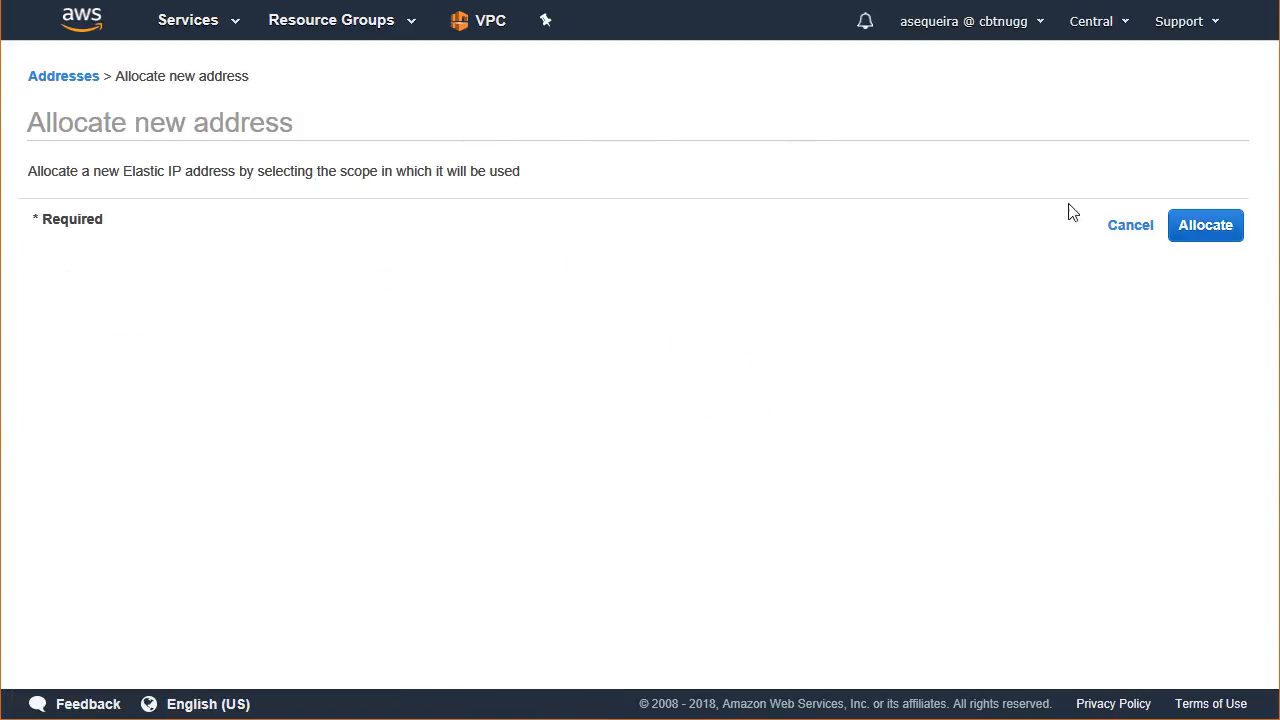
{"action": "left_click", "coordinate": [1206, 236]}
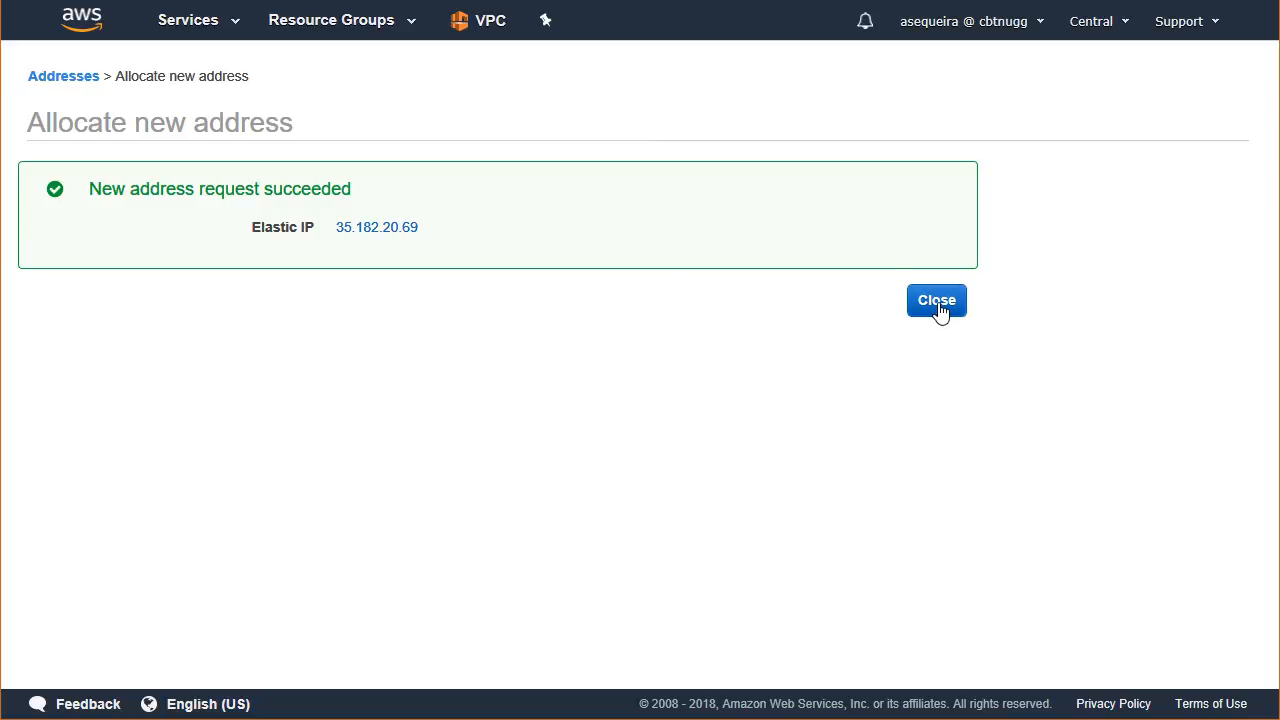
{"action": "left_click", "coordinate": [937, 302]}
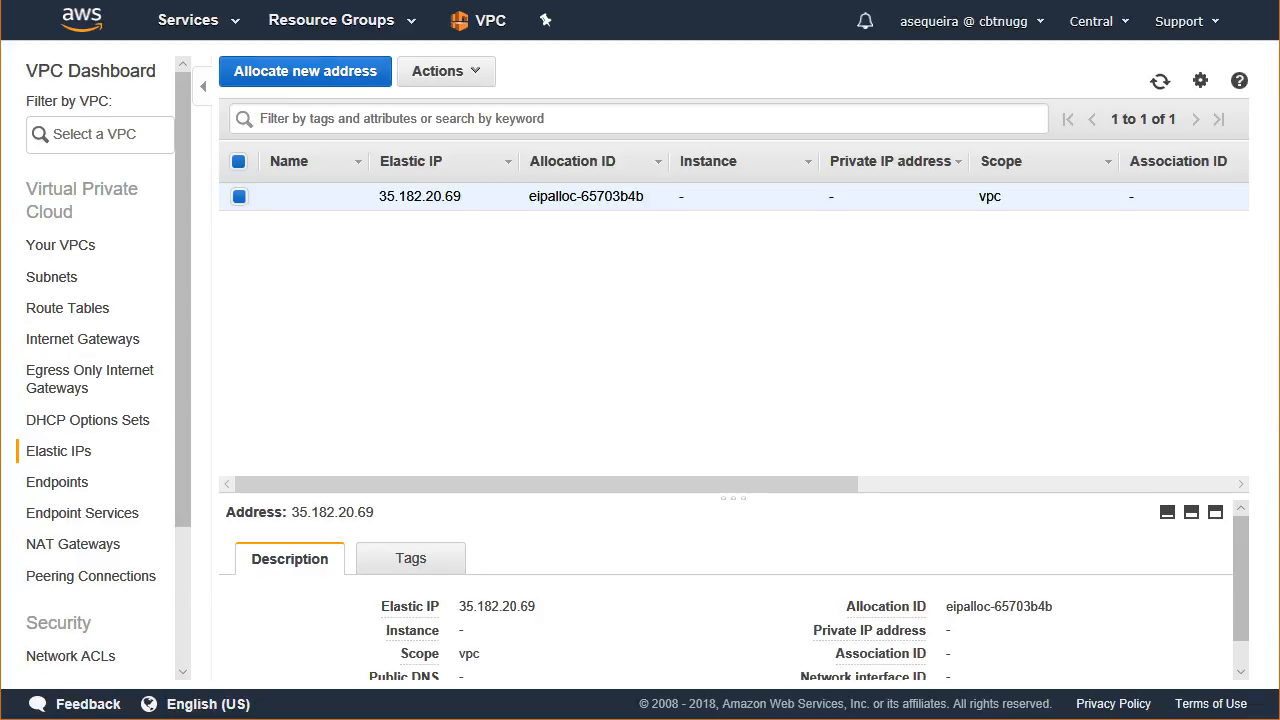
Return to the VPC wizard form and choose eipalloc-65703b4b as the NAT gateway's Elastic IP Allocation ID.
{"action": "left_click", "coordinate": [188, 20]}
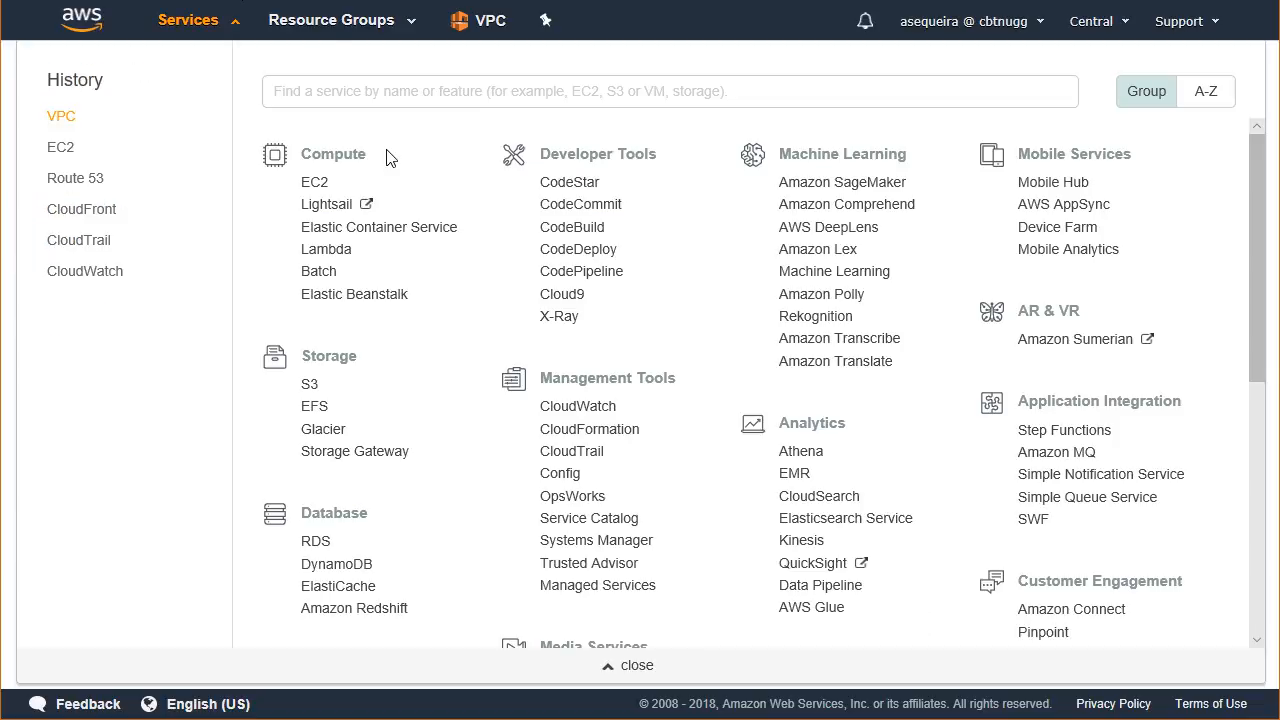
{"action": "left_click", "coordinate": [651, 668]}
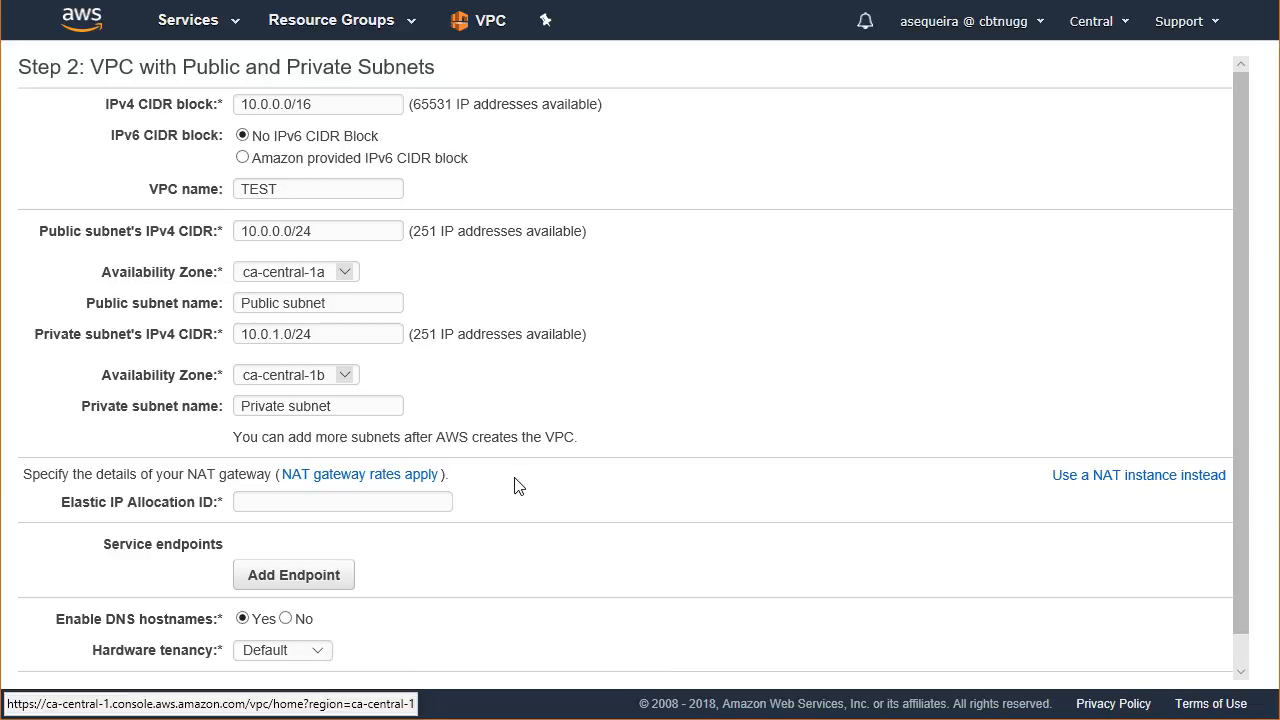
{"action": "left_click", "coordinate": [282, 503]}
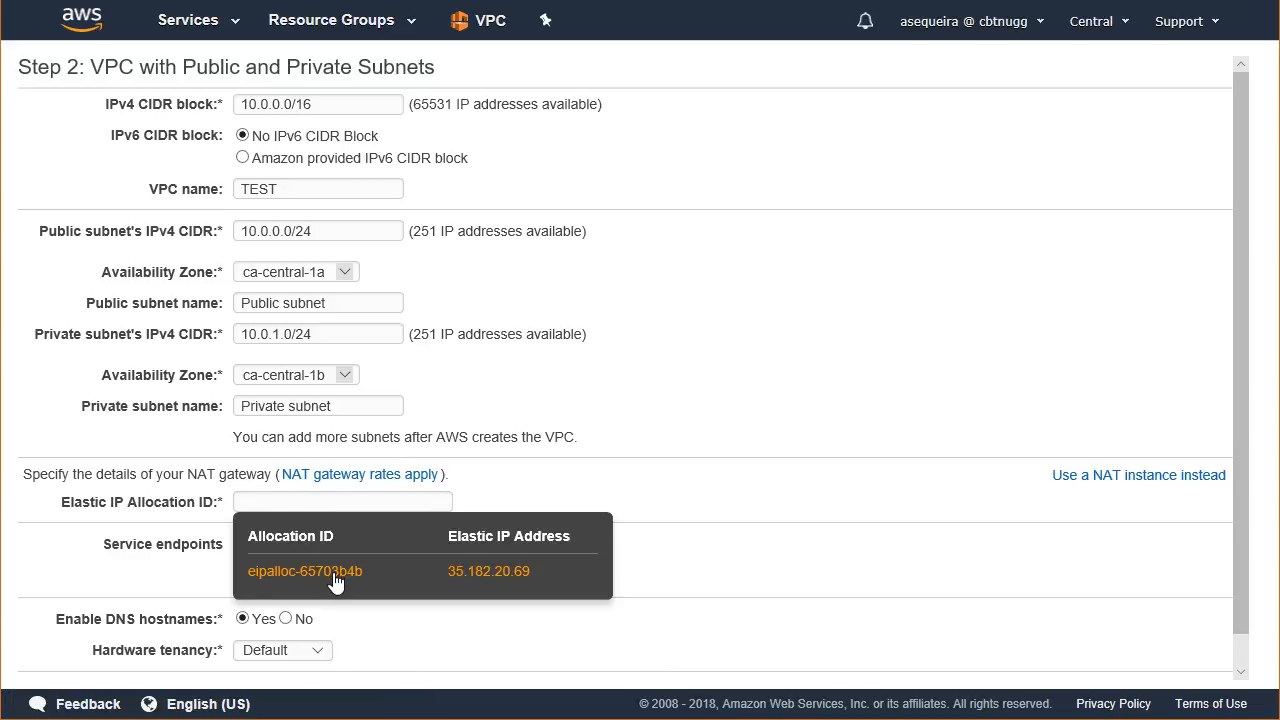
{"action": "left_click", "coordinate": [335, 575]}
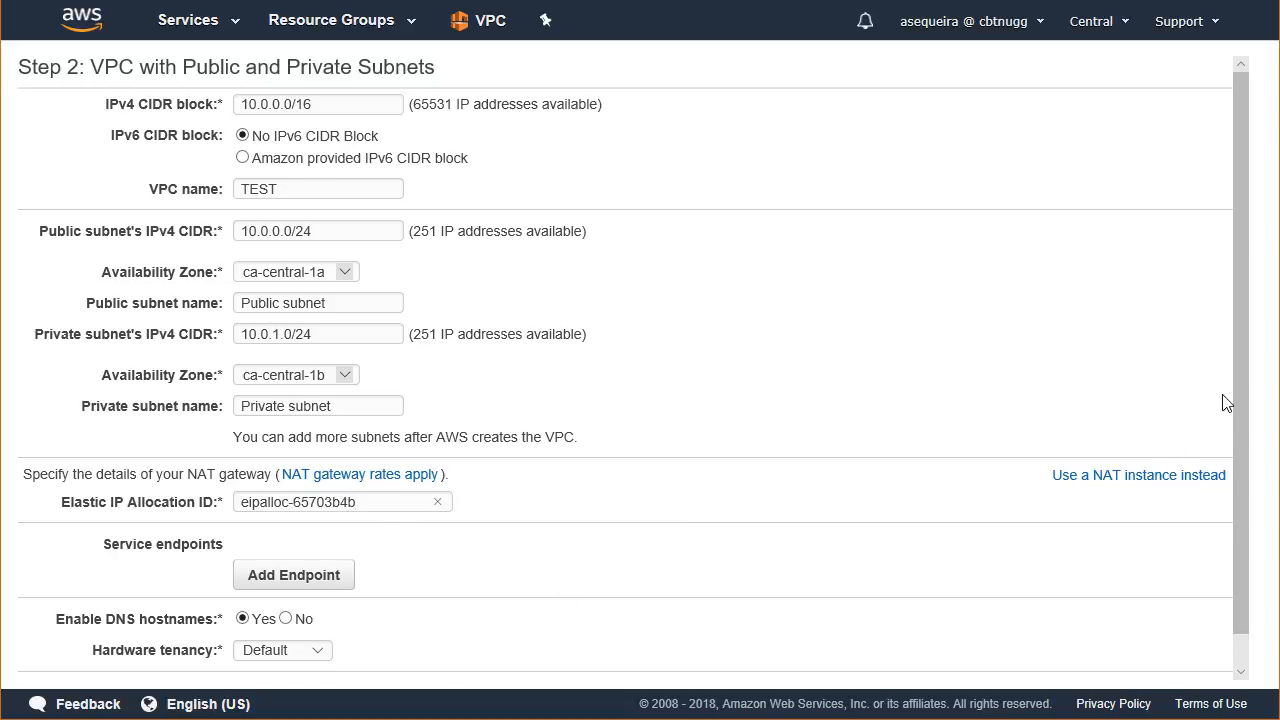
Create the VPC with the default DNS hostname and hardware tenancy settings and dismiss the confirmation page.
{"action": "left_click_drag", "start_coordinate": [1239, 375], "coordinate": [1237, 531]}
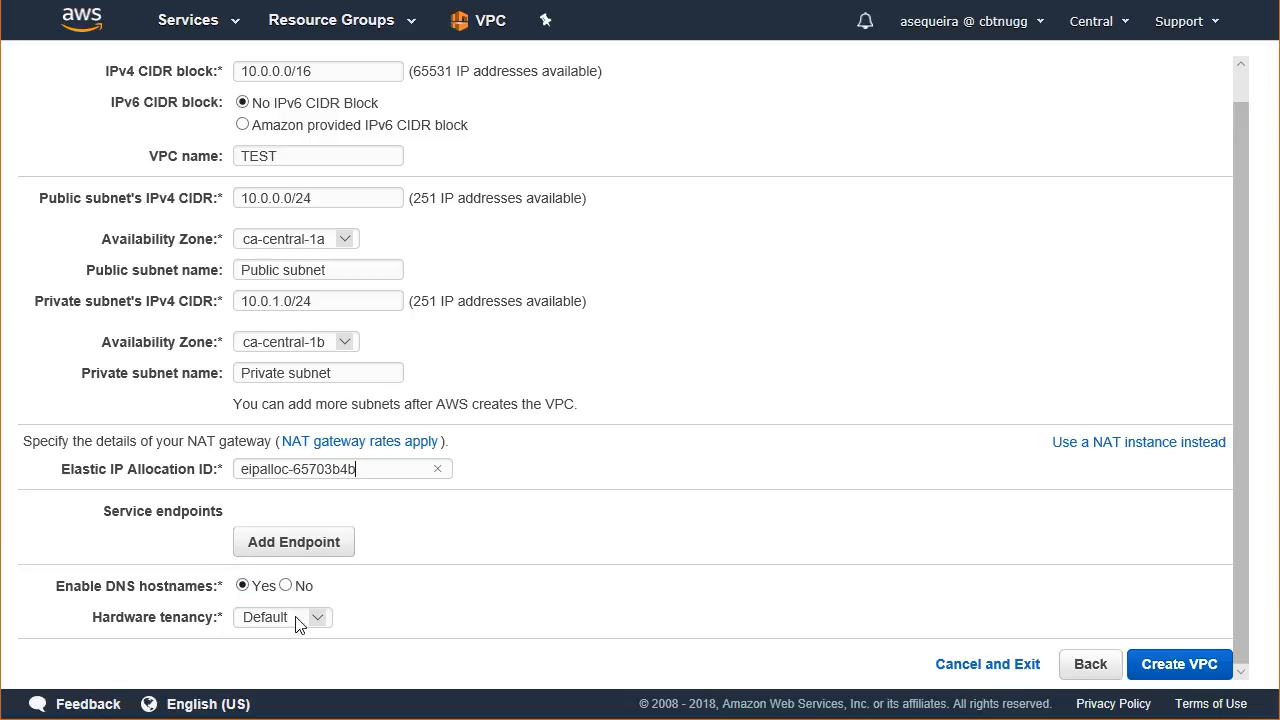
{"action": "left_click", "coordinate": [1172, 668]}
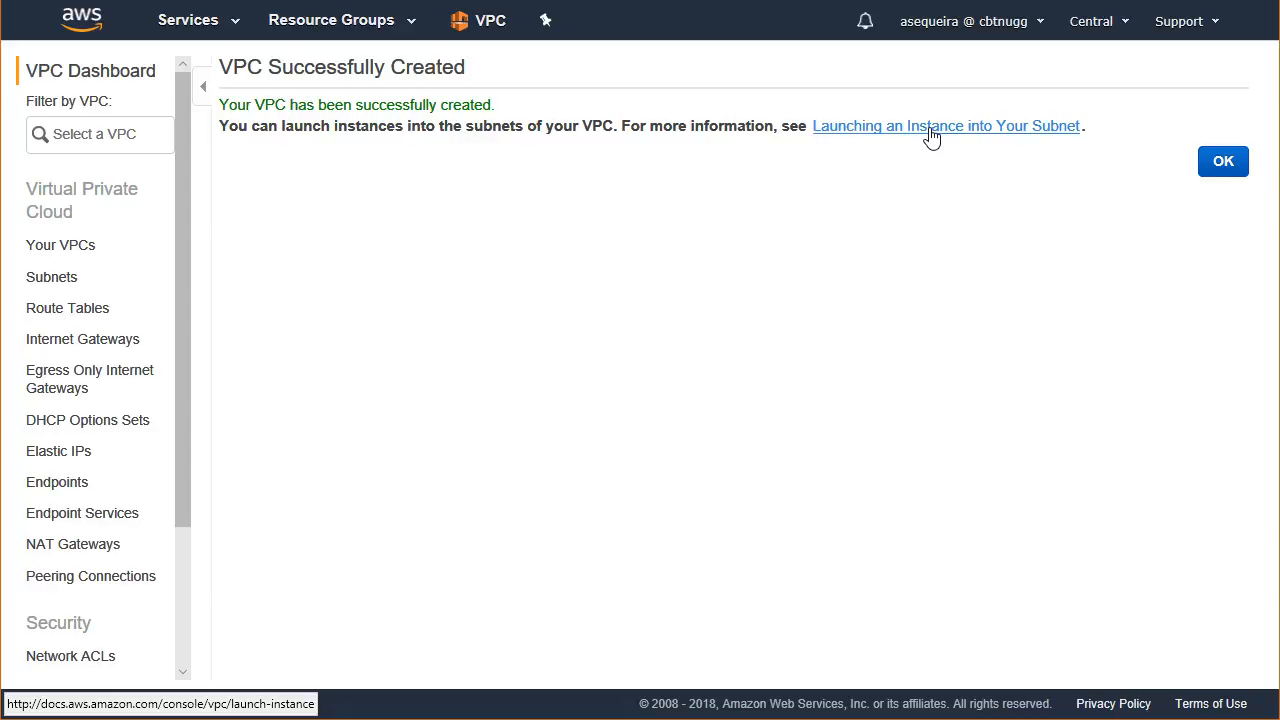
{"action": "left_click", "coordinate": [1224, 162]}
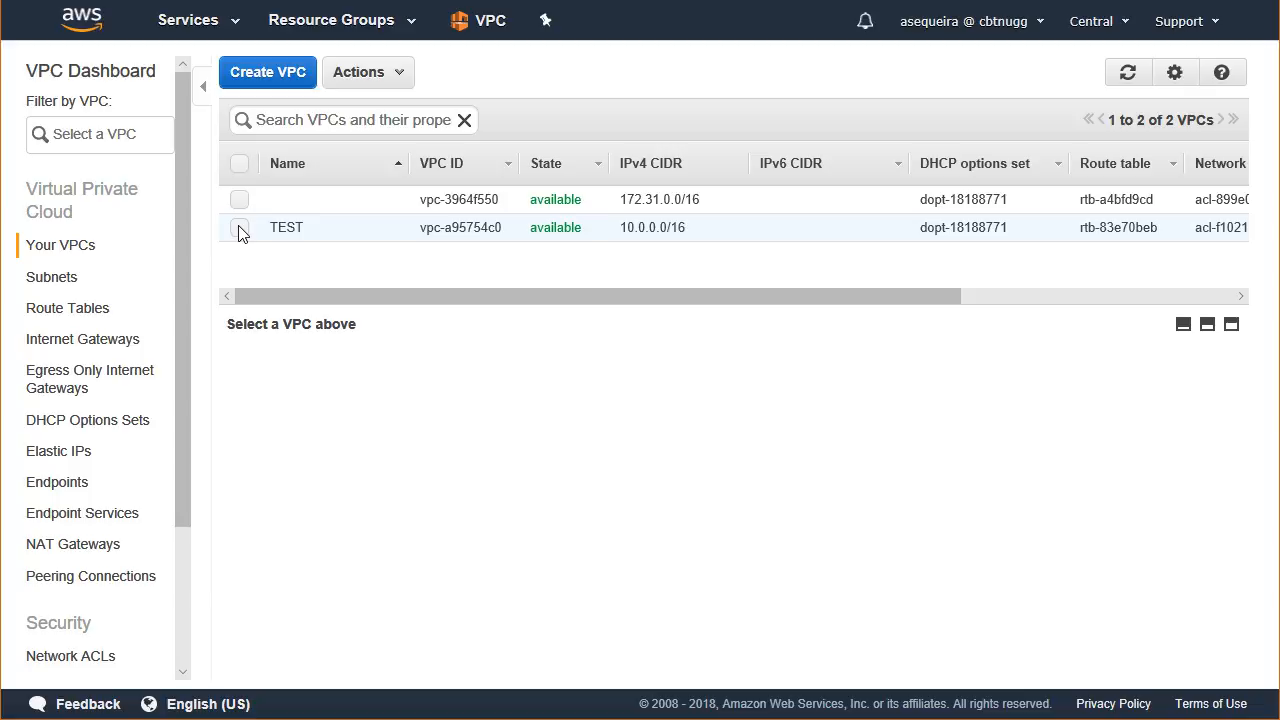
Examine the routes of the TEST VPC's two route tables, first the non-main table and then the main one.
{"action": "left_click", "coordinate": [100, 316]}
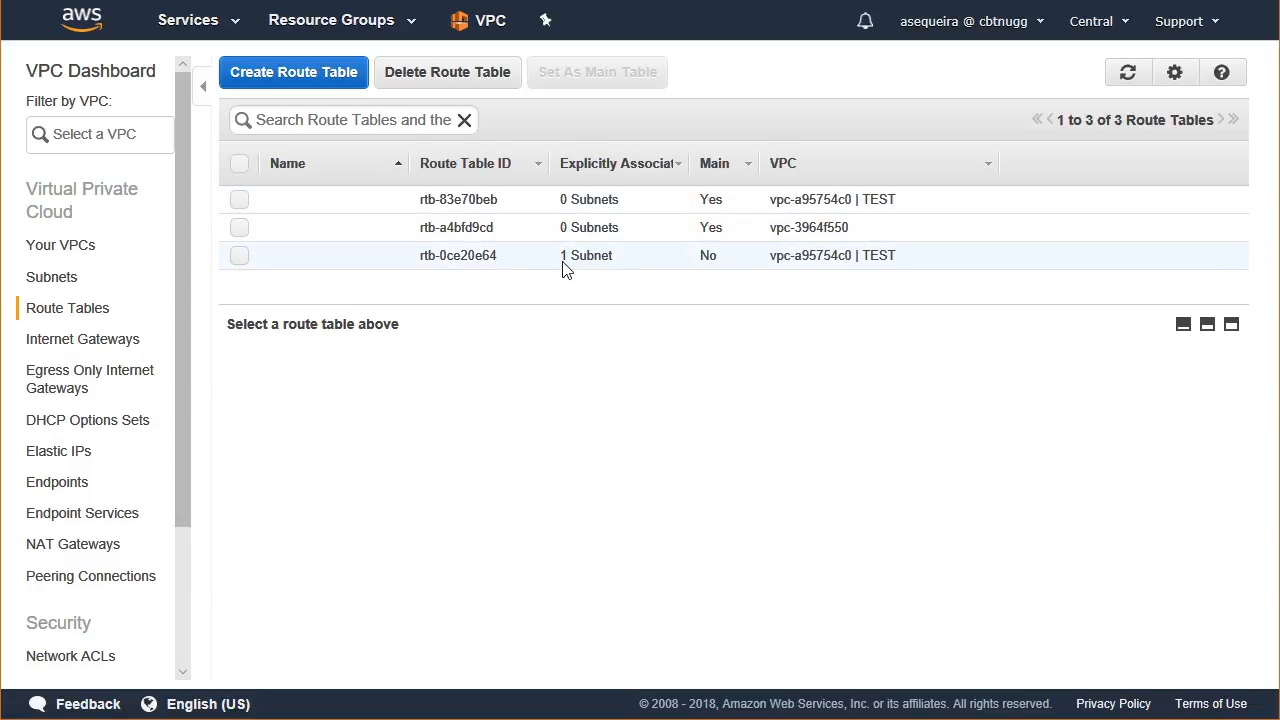
{"action": "left_click", "coordinate": [240, 256]}
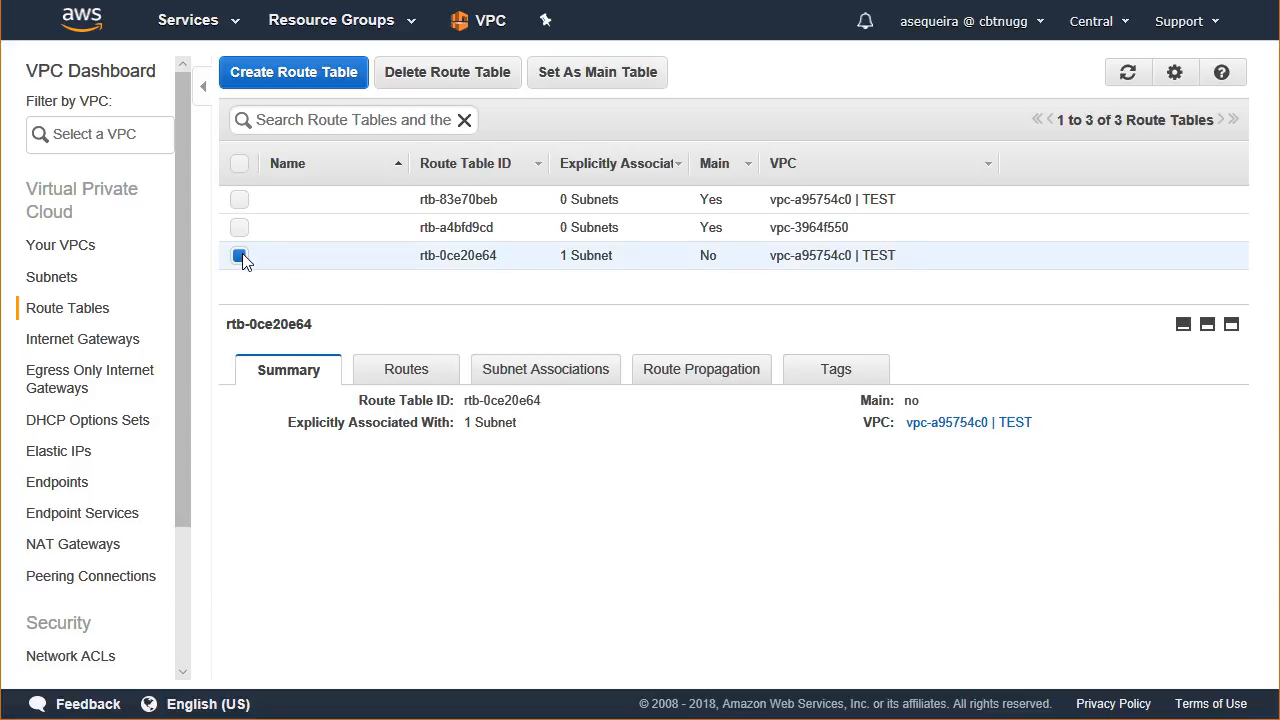
{"action": "left_click", "coordinate": [405, 375]}
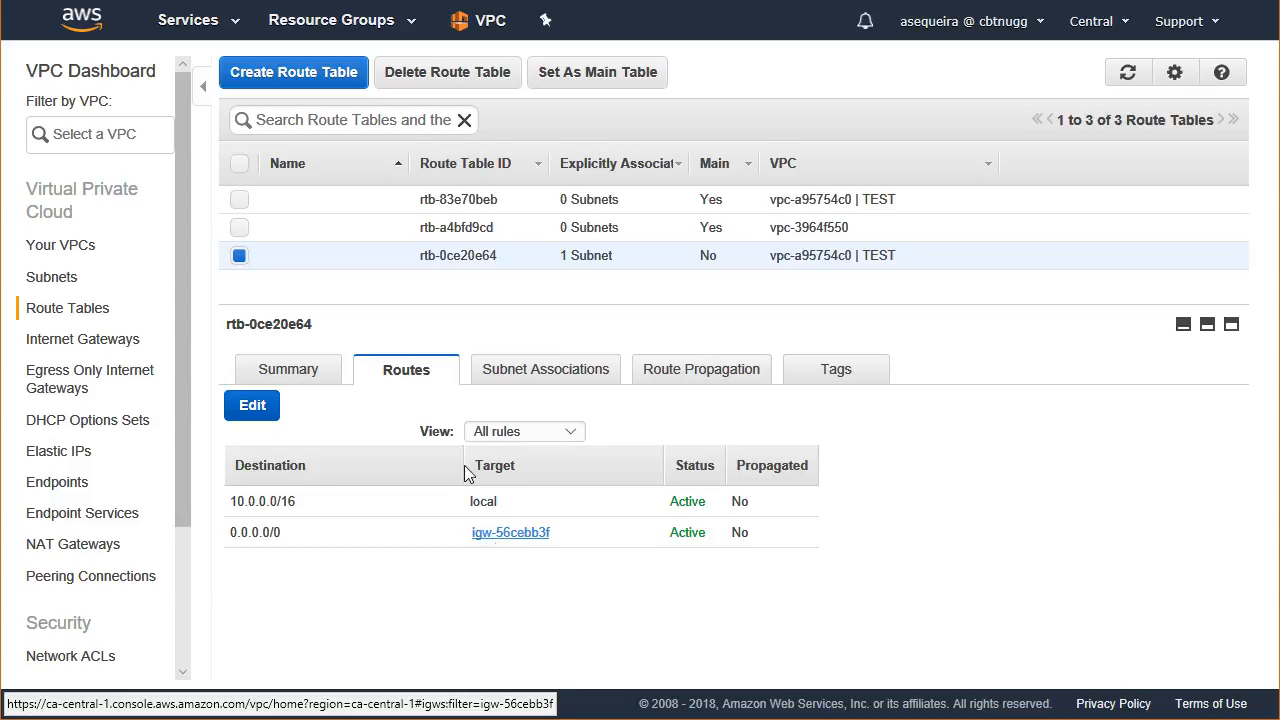
{"action": "left_click", "coordinate": [240, 200]}
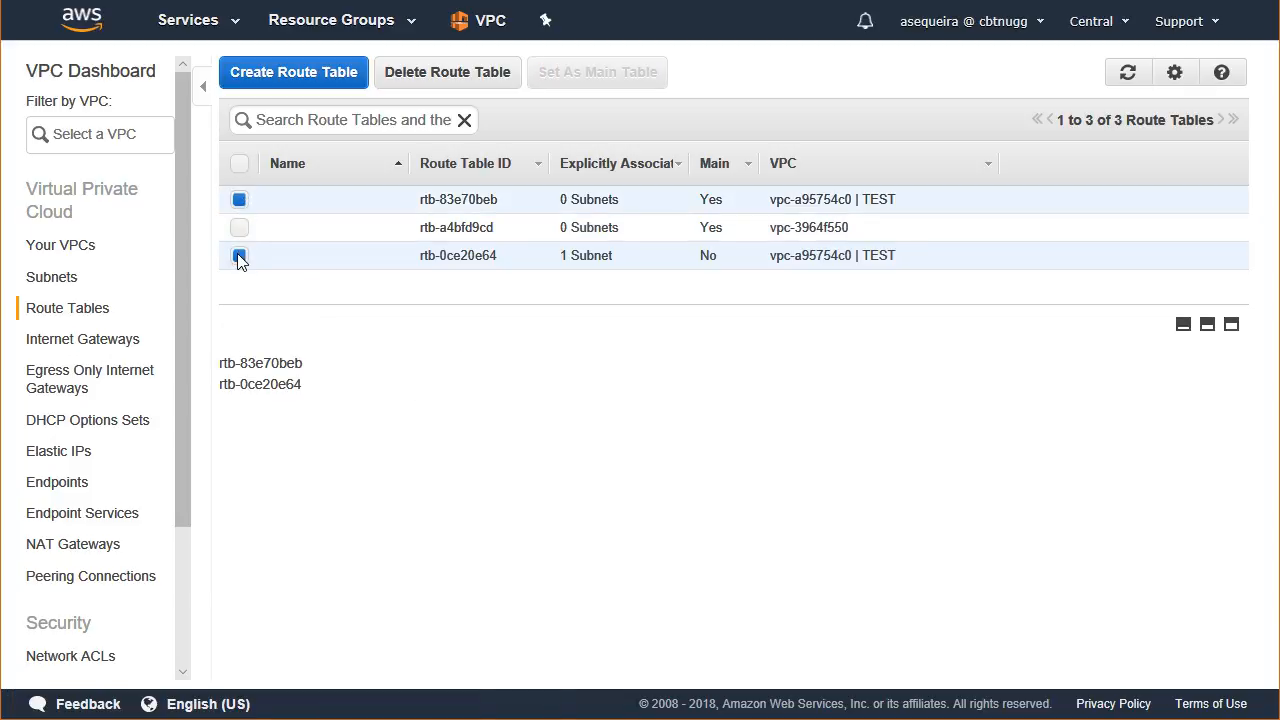
{"action": "left_click", "coordinate": [240, 255]}
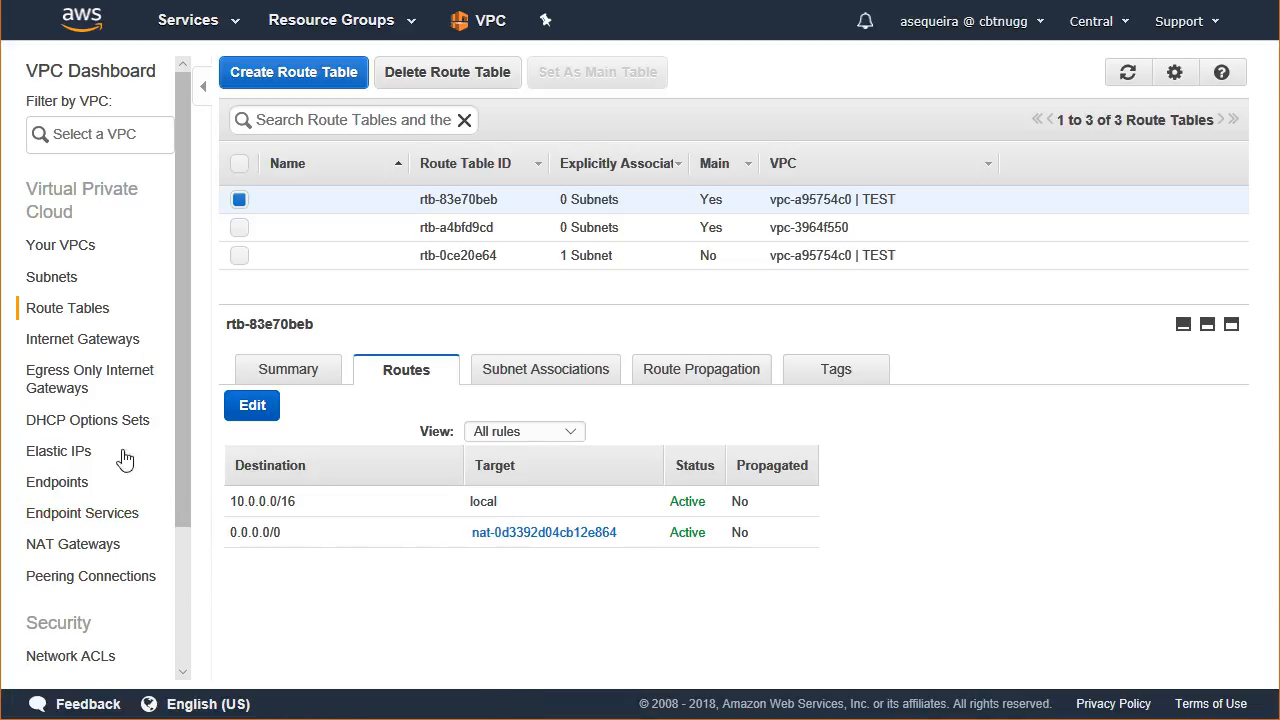
View the internet gateways list and the summary of the TEST VPC.
{"action": "left_click", "coordinate": [107, 348]}
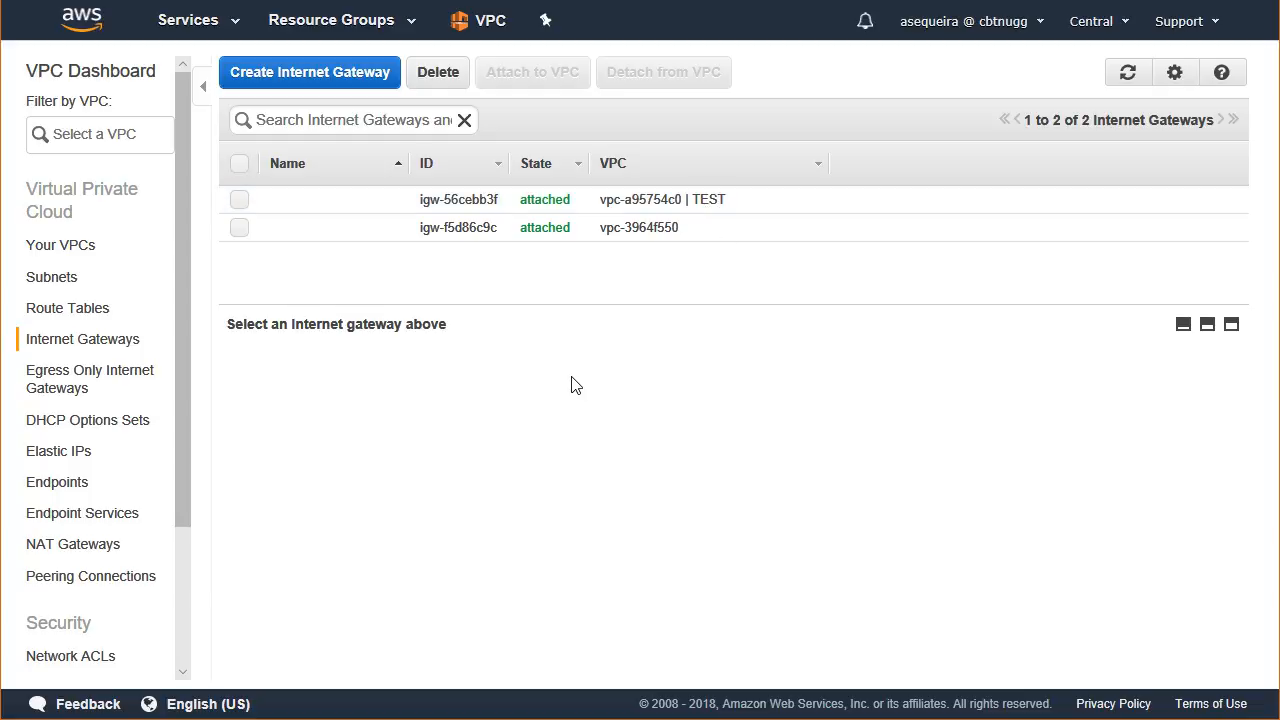
{"action": "left_click", "coordinate": [86, 252]}
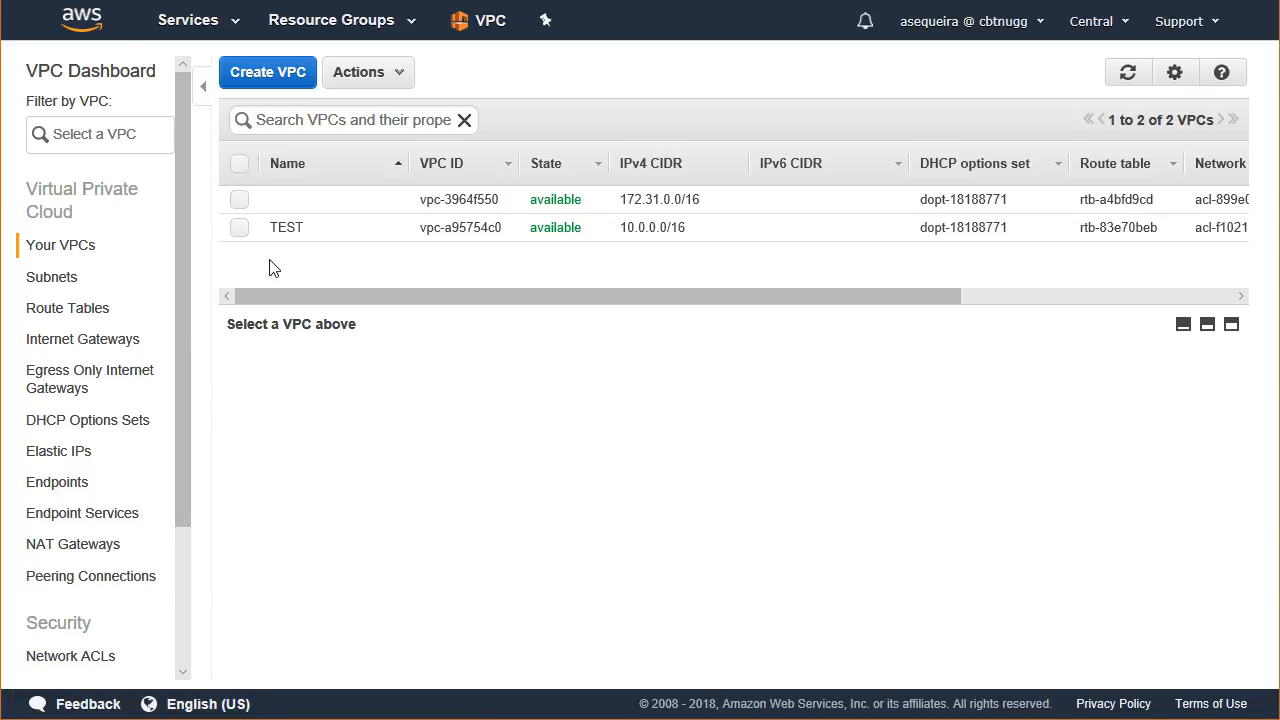
{"action": "left_click", "coordinate": [240, 229]}
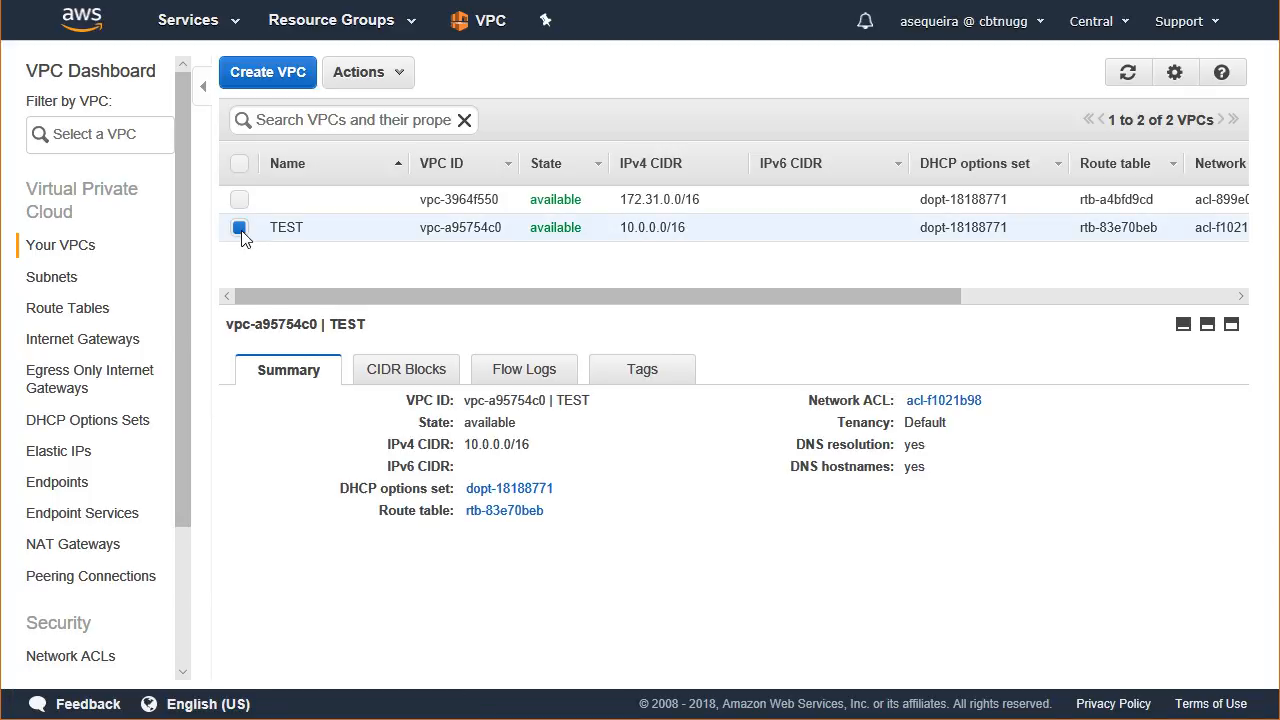
Try to delete the TEST VPC with the option to delete its VPN connection, and dismiss the result dialog.
{"action": "left_click", "coordinate": [391, 80]}
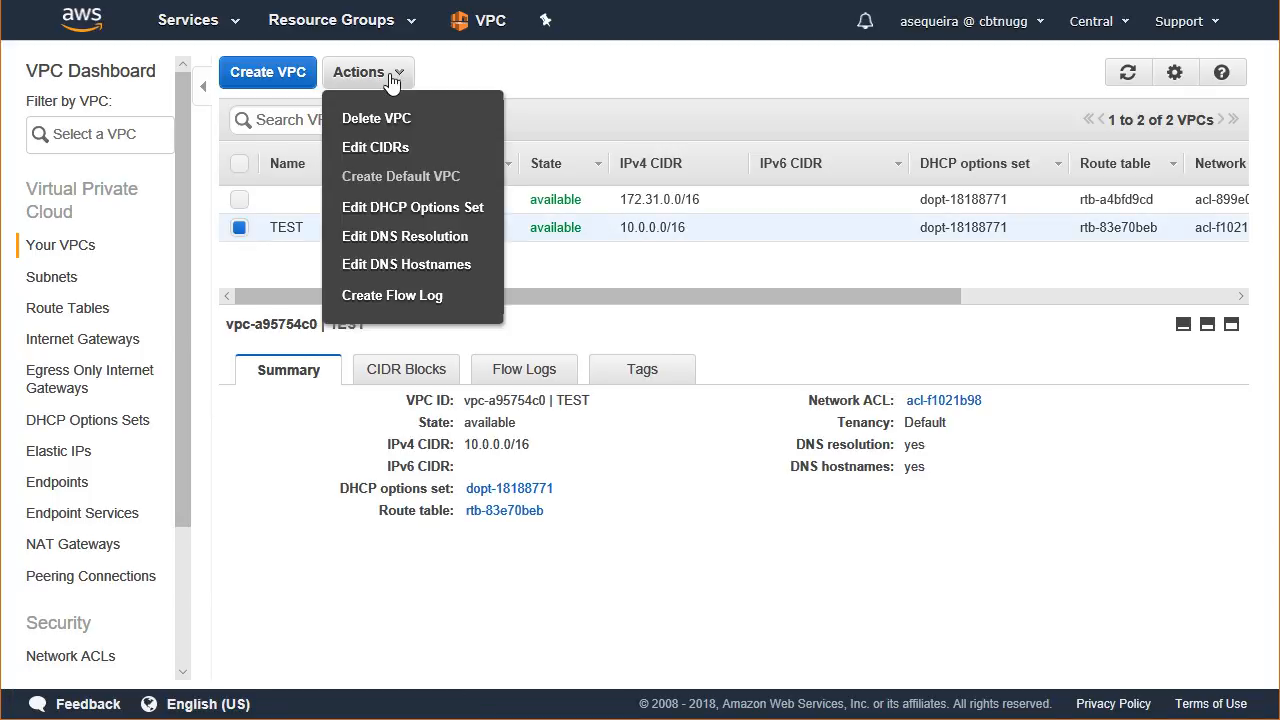
{"action": "left_click", "coordinate": [396, 118]}
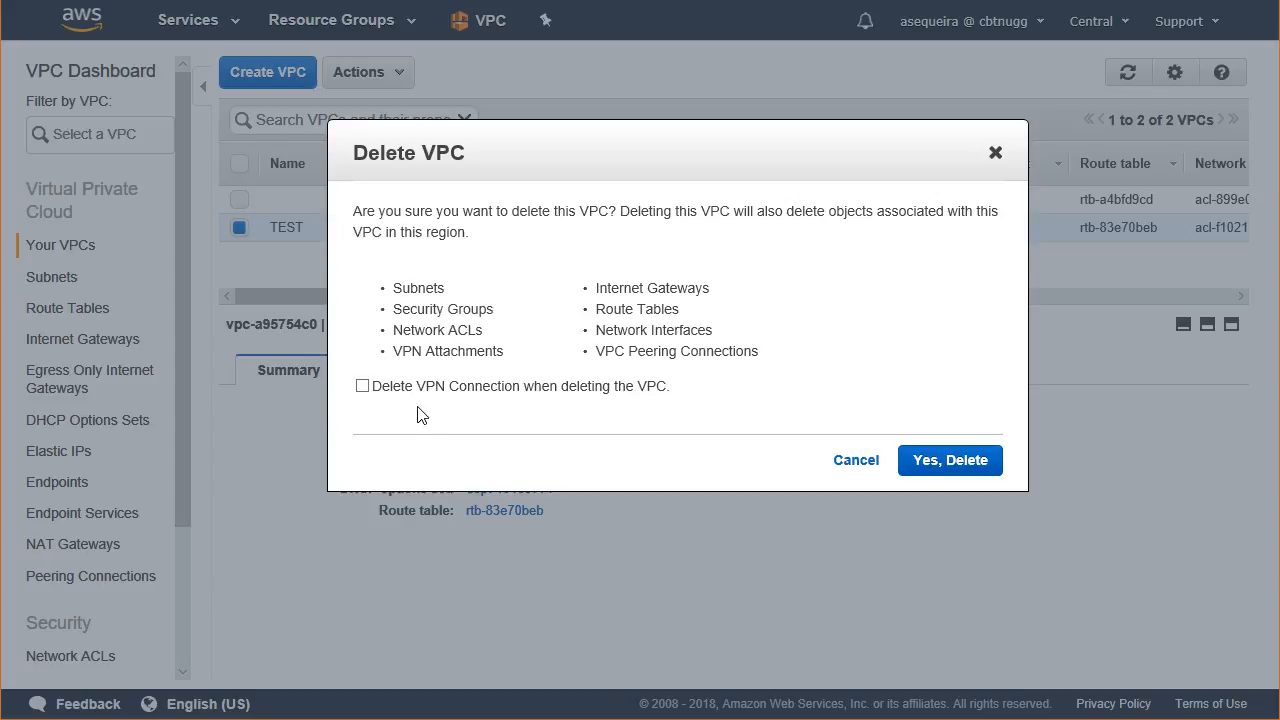
{"action": "left_click", "coordinate": [362, 386]}
{"action": "left_click", "coordinate": [941, 462]}
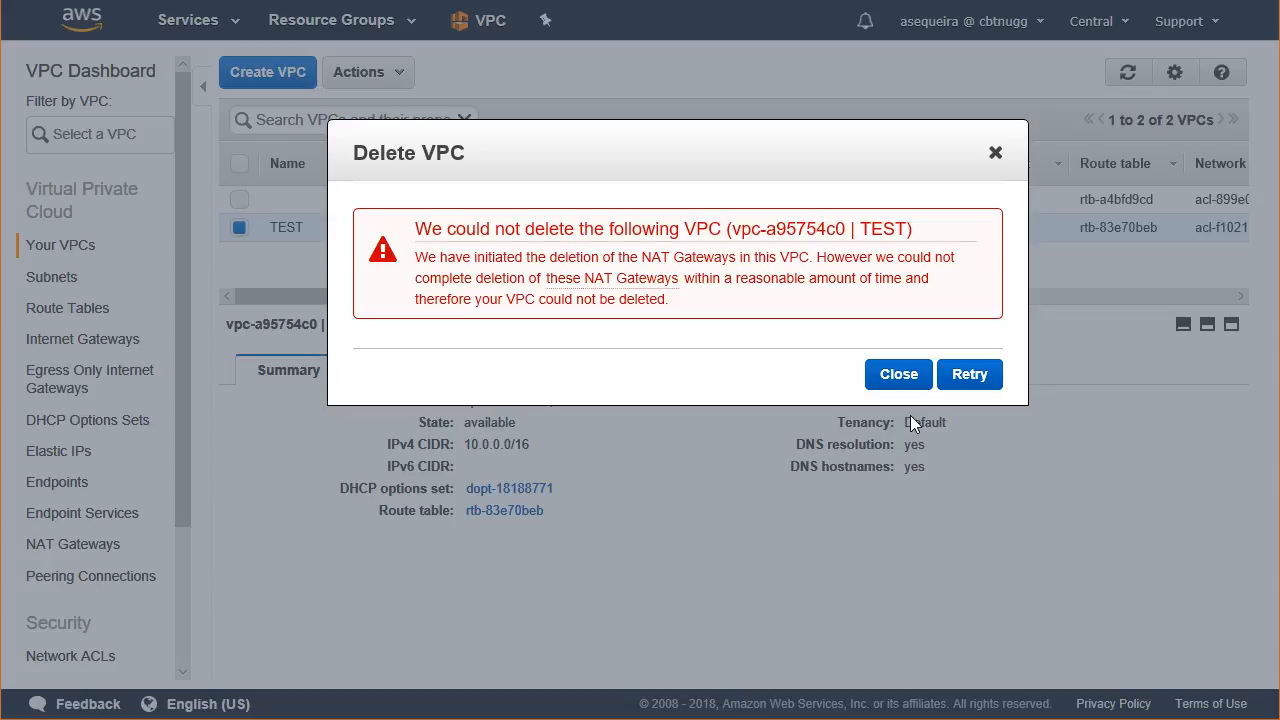
{"action": "left_click", "coordinate": [898, 374]}
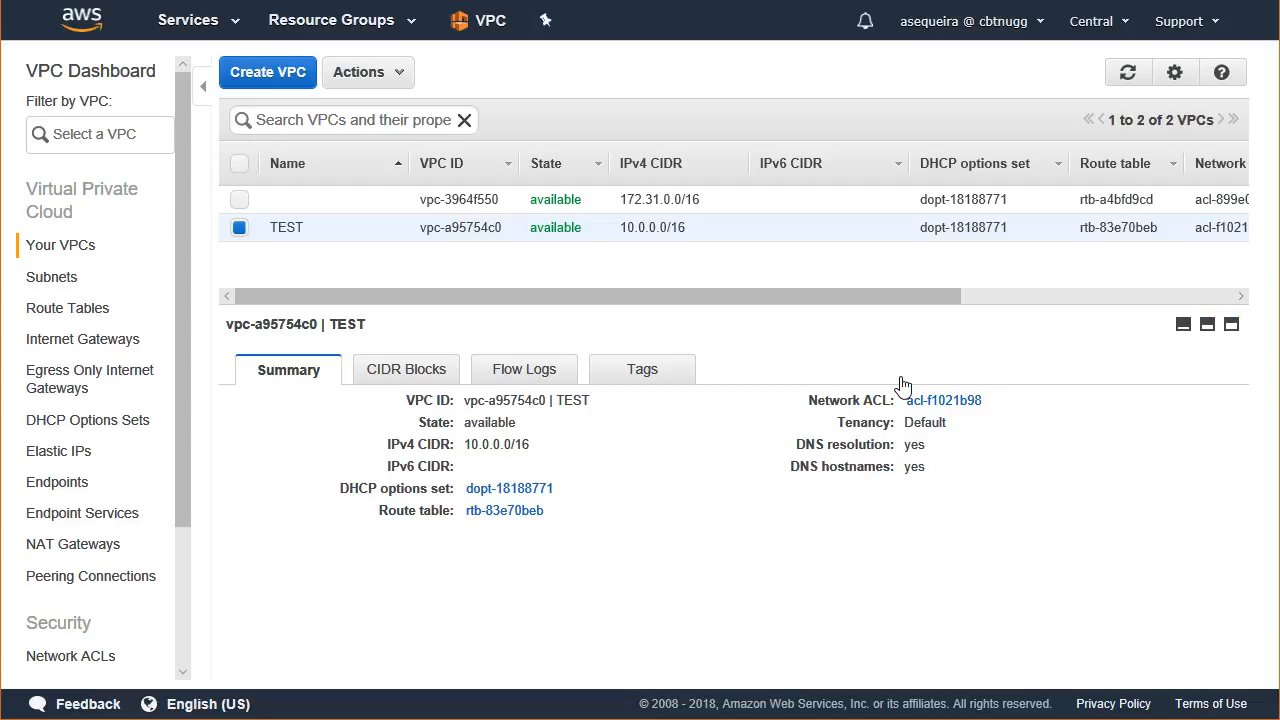
Check the status of the TEST VPC's NAT gateway, refreshing the gateway list several times.
{"action": "left_click", "coordinate": [99, 556]}
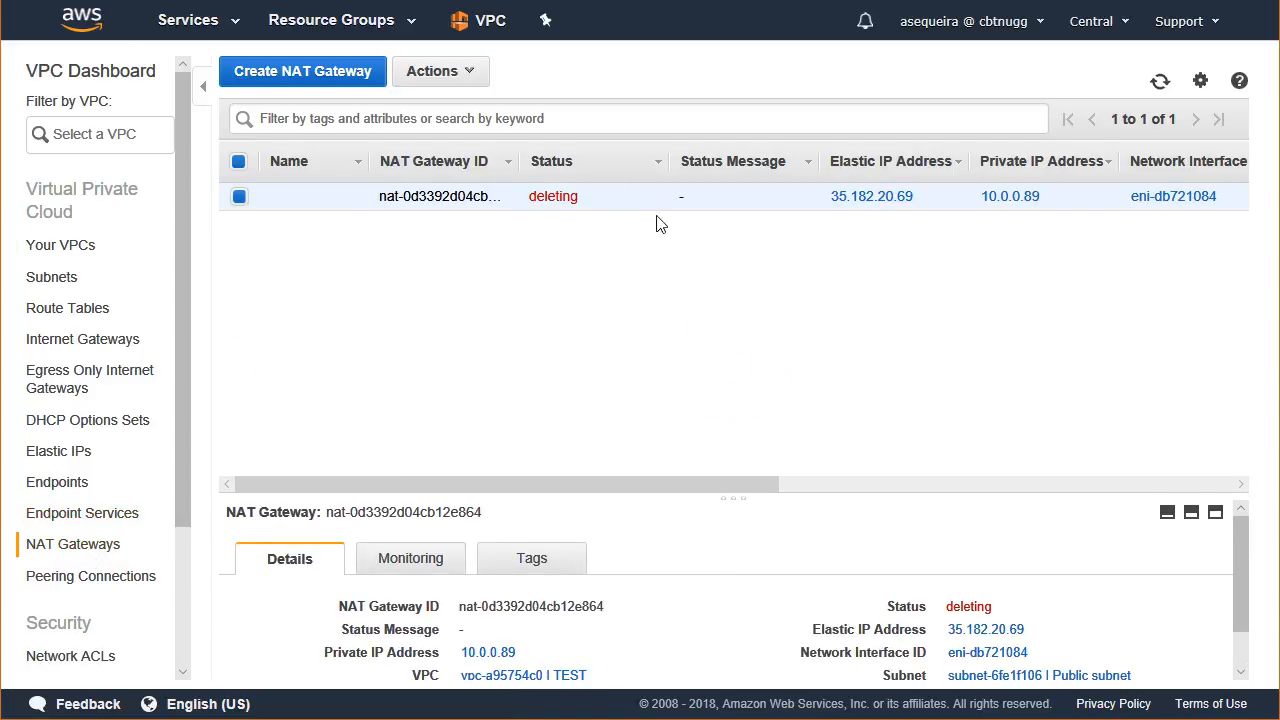
{"action": "left_click", "coordinate": [1160, 83]}
{"action": "left_click", "coordinate": [1161, 84]}
{"action": "left_click", "coordinate": [1158, 86]}
Return to the VPC list and view the actions available for the TEST VPC without choosing one.
{"action": "left_click", "coordinate": [75, 262]}
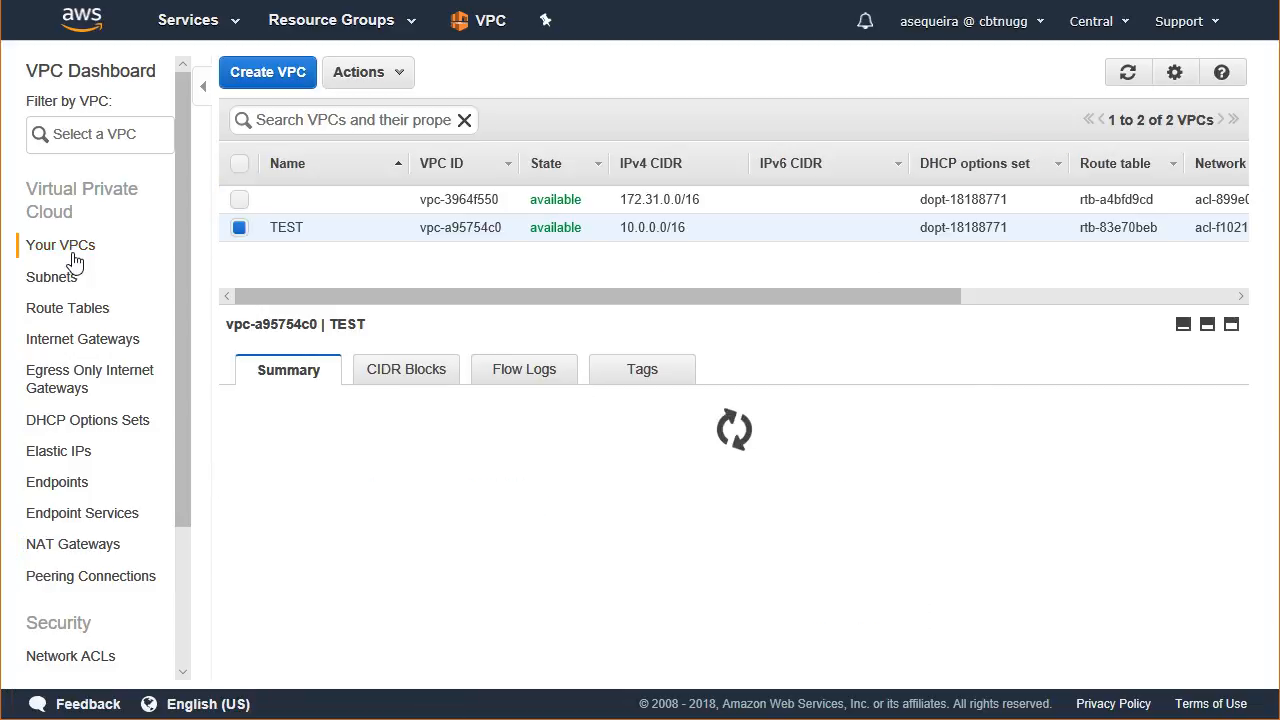
{"action": "left_click", "coordinate": [358, 73]}
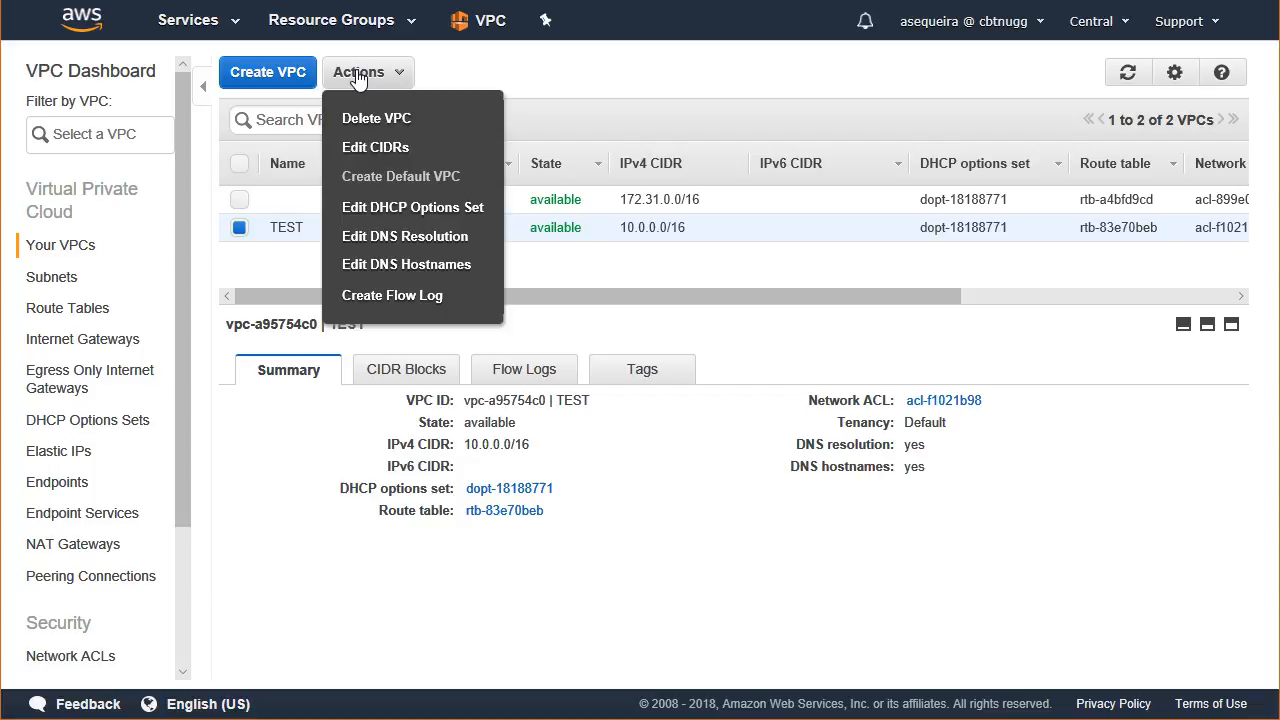
{"action": "left_click", "coordinate": [651, 58]}
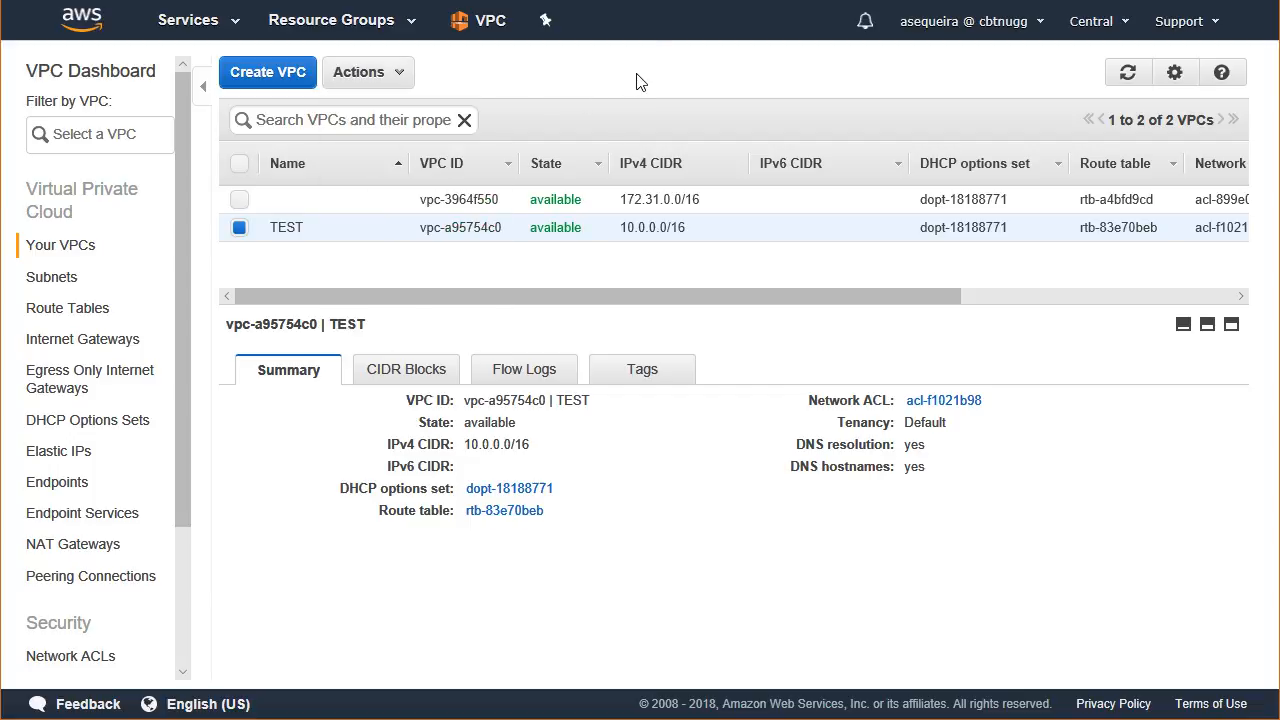